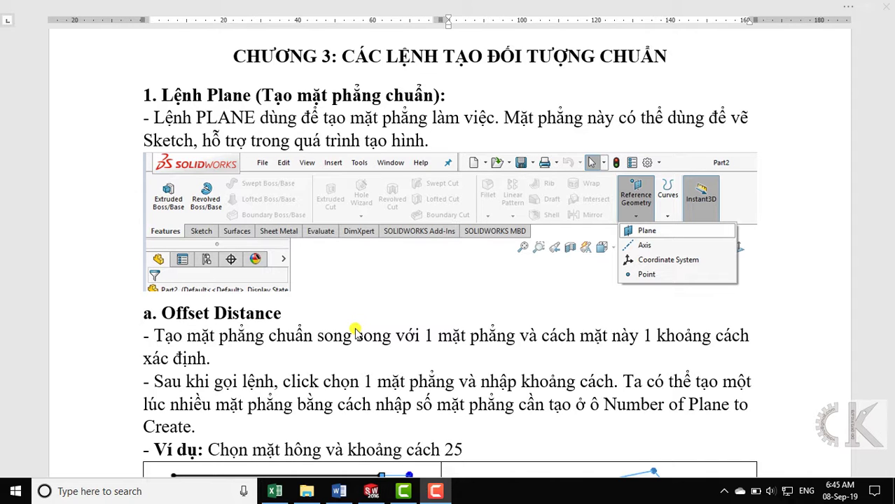
# Scroll through the Word tutorial's Offset Distance figures Hình 1a–1d, then switch to SOLIDWORKS
pyautogui.scroll(-2, 355, 331)
pyautogui.scroll(-1, 355, 332)
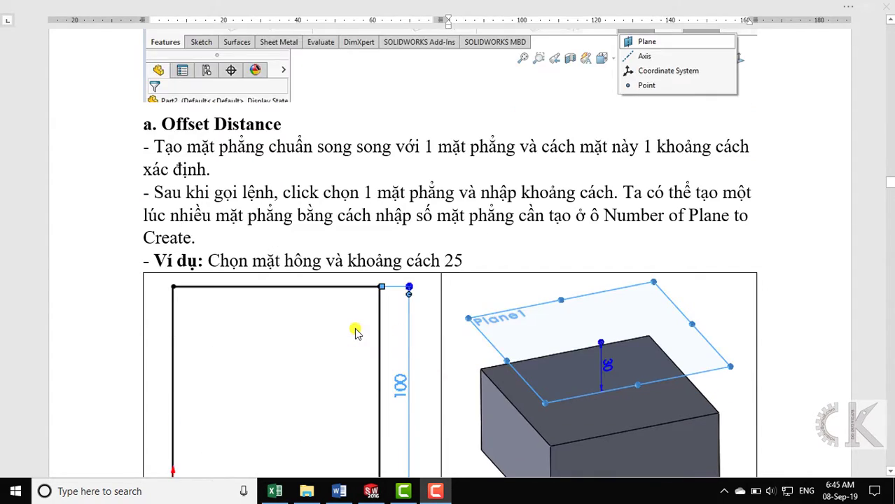
pyautogui.scroll(-1, 357, 327)
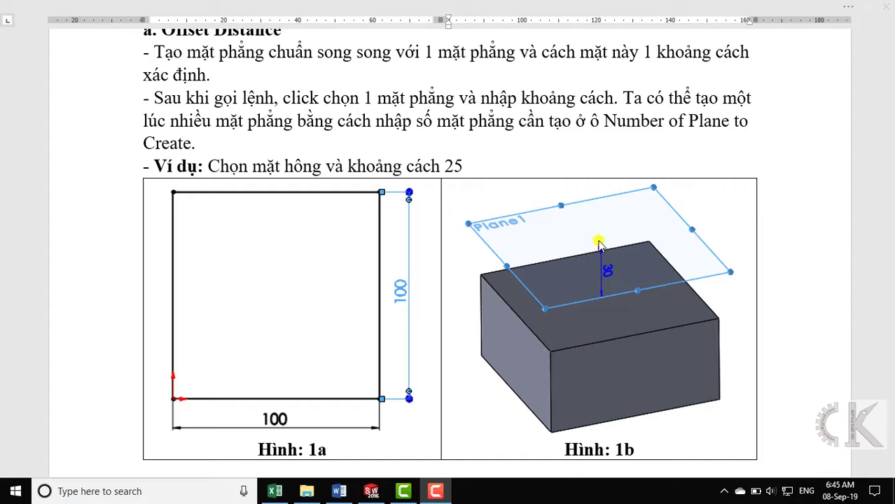
pyautogui.scroll(-2, 594, 278)
pyautogui.scroll(-1, 593, 278)
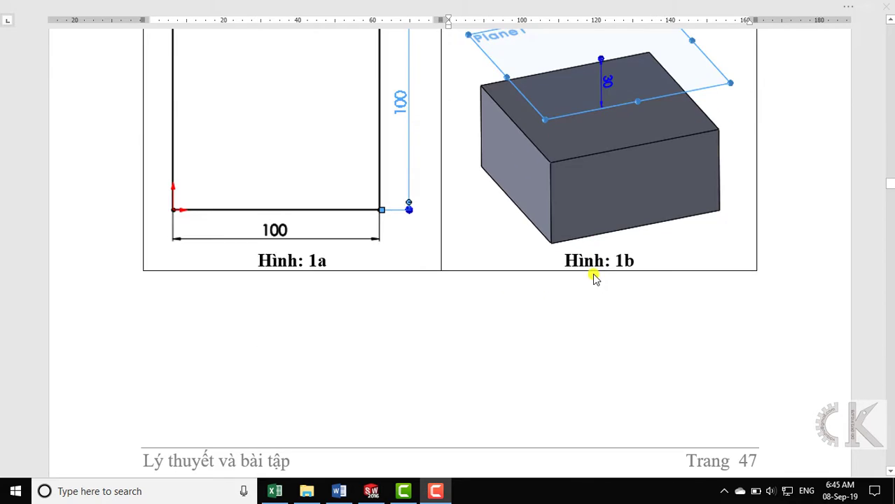
pyautogui.scroll(-2, 592, 277)
pyautogui.scroll(-4, 592, 279)
pyautogui.scroll(-1, 589, 280)
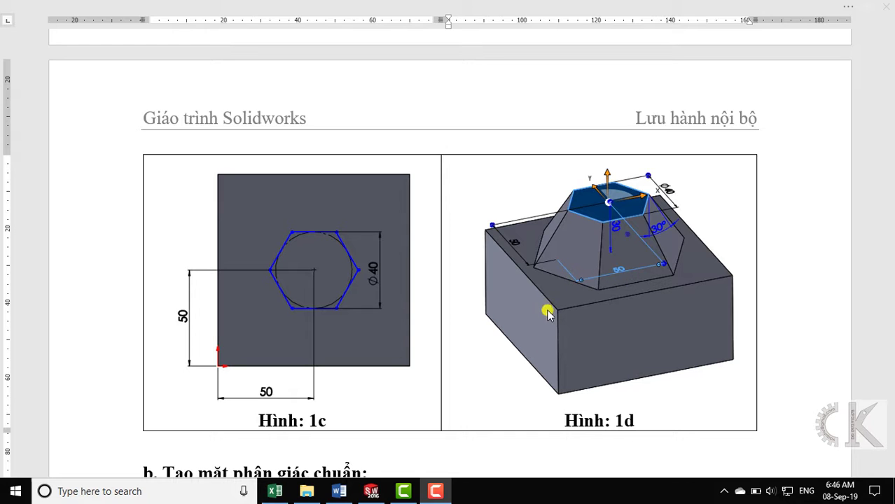
pyautogui.click(371, 491)
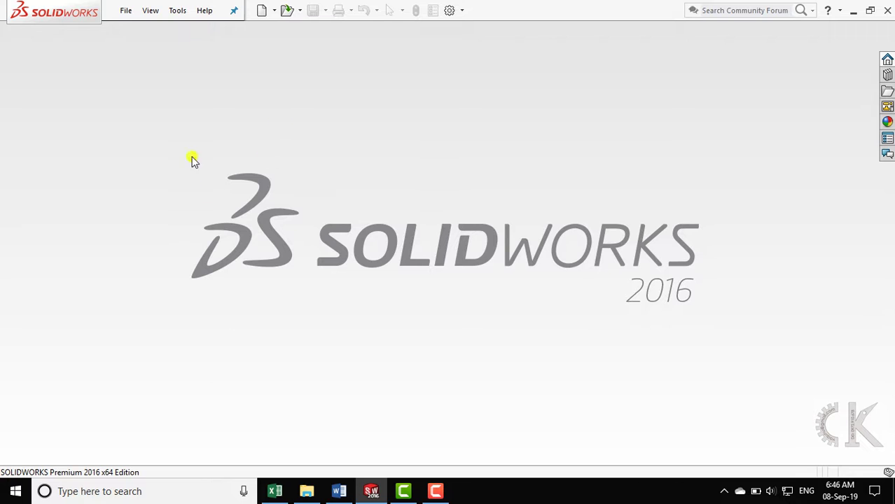
# Create a new part document, Part3, and open Sketch1 on the Front Plane
pyautogui.click(262, 11)
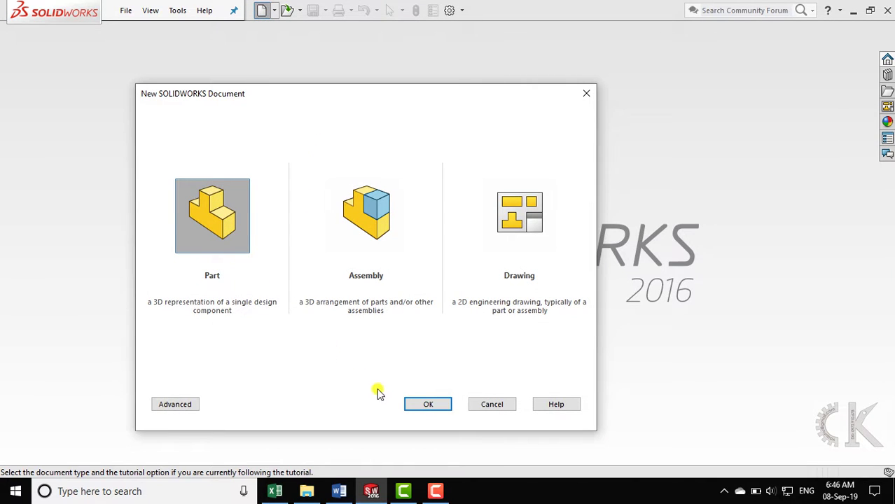
pyautogui.click(422, 404)
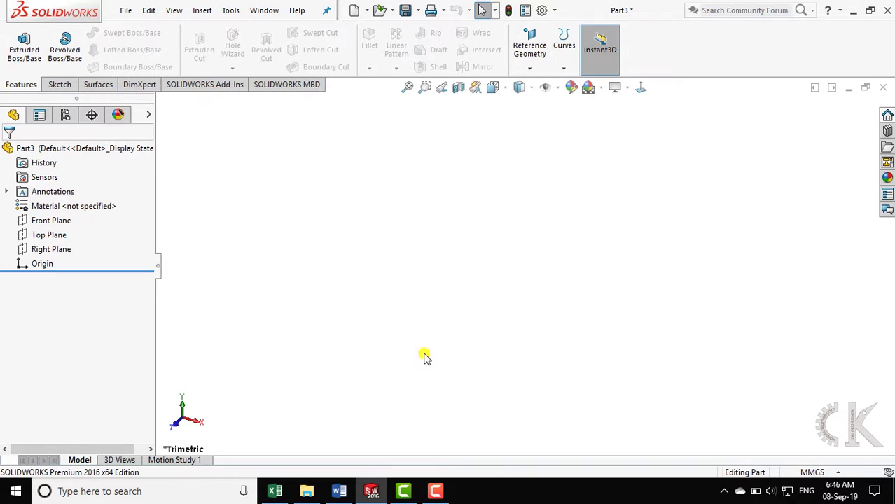
pyautogui.click(55, 85)
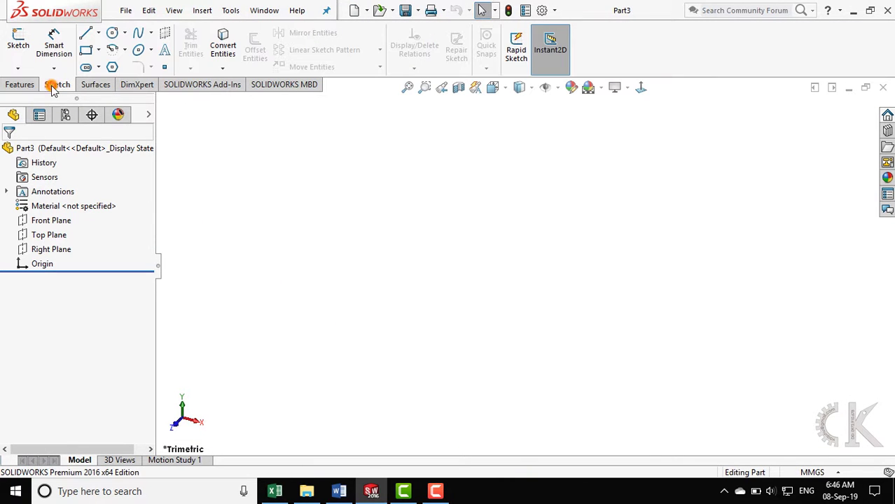
pyautogui.click(18, 43)
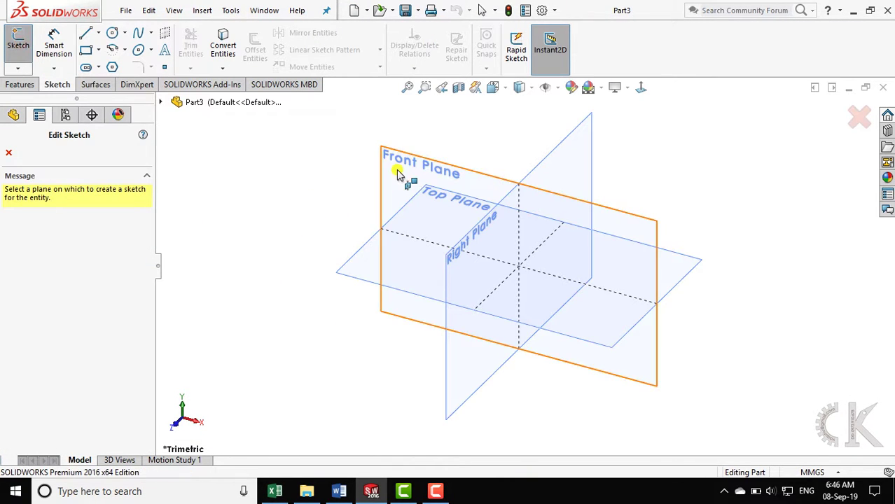
pyautogui.click(397, 172)
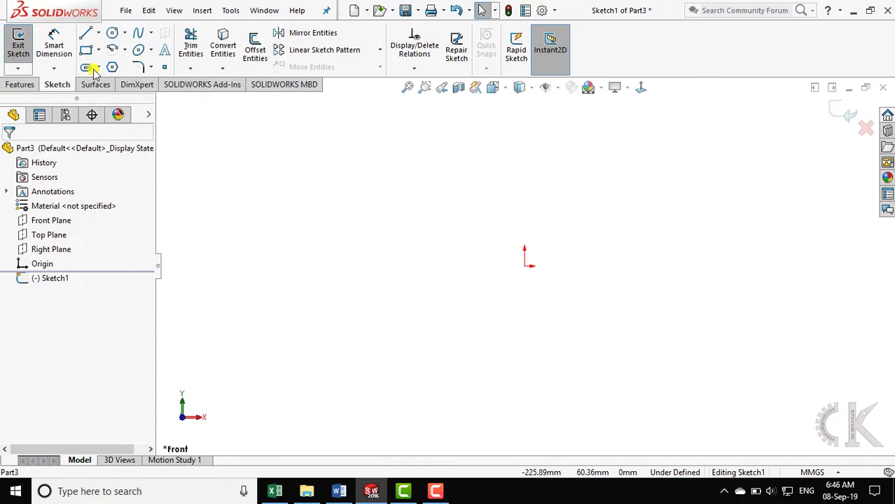
# Draw a corner rectangle starting at the origin
pyautogui.click(85, 50)
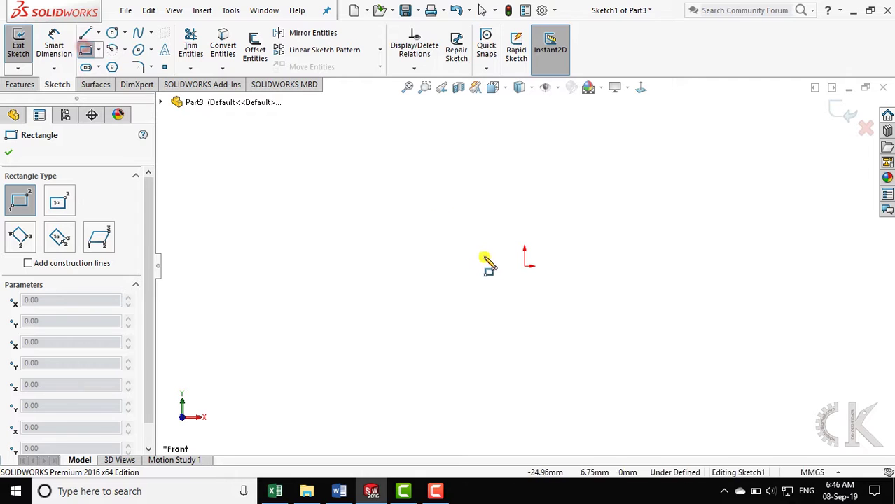
pyautogui.click(525, 265)
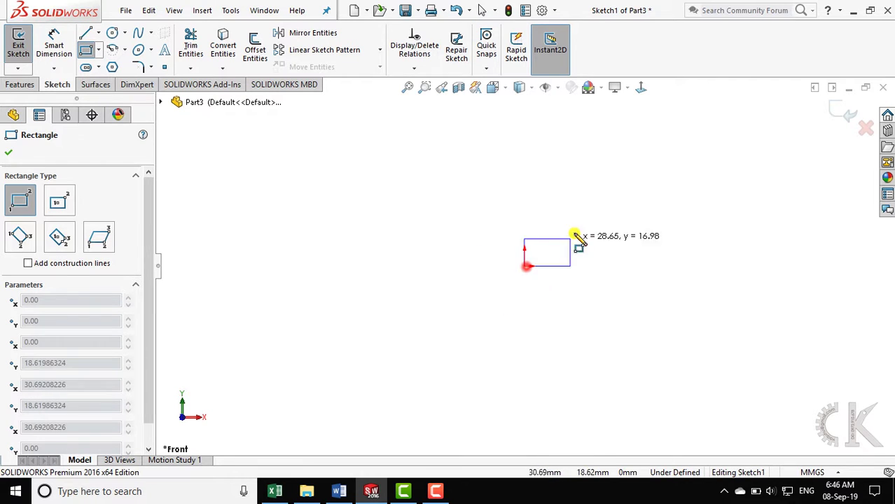
pyautogui.click(620, 173)
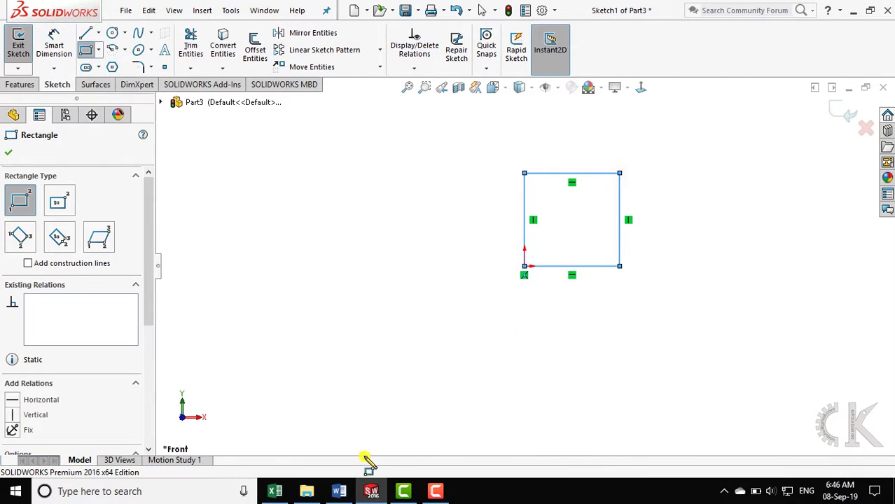
# Check the reference figures in the Word tutorial, then return to the sketch
pyautogui.click(339, 491)
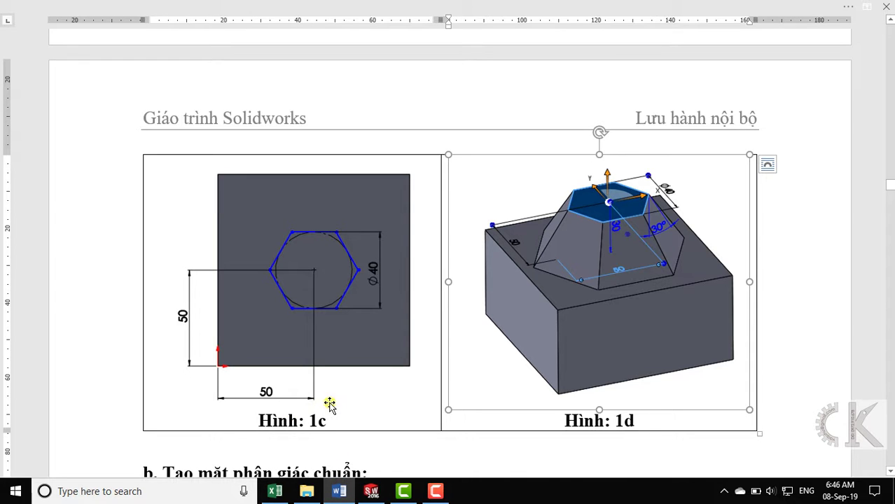
pyautogui.scroll(2, 346, 290)
pyautogui.scroll(4, 345, 290)
pyautogui.scroll(2, 346, 290)
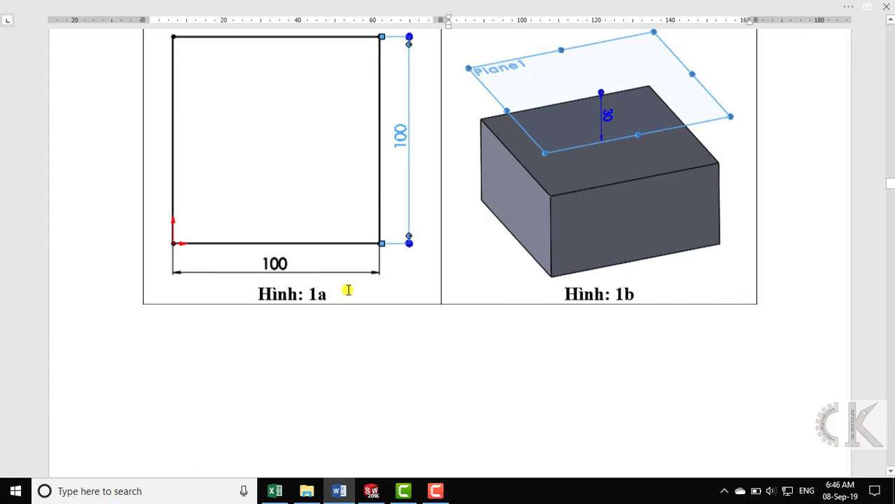
pyautogui.click(372, 491)
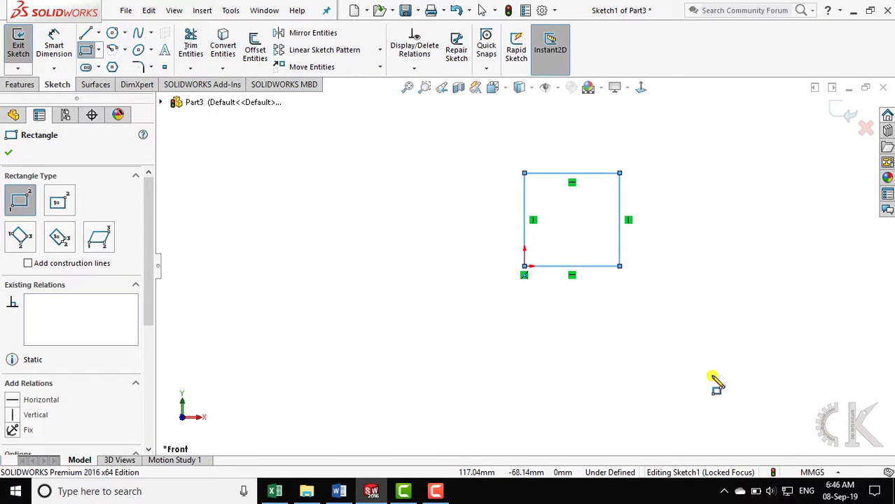
# Dimension the bottom and right edges to 100 each and exit the sketch
pyautogui.moveTo(714, 381); pyautogui.dragTo(713, 330, button='right')
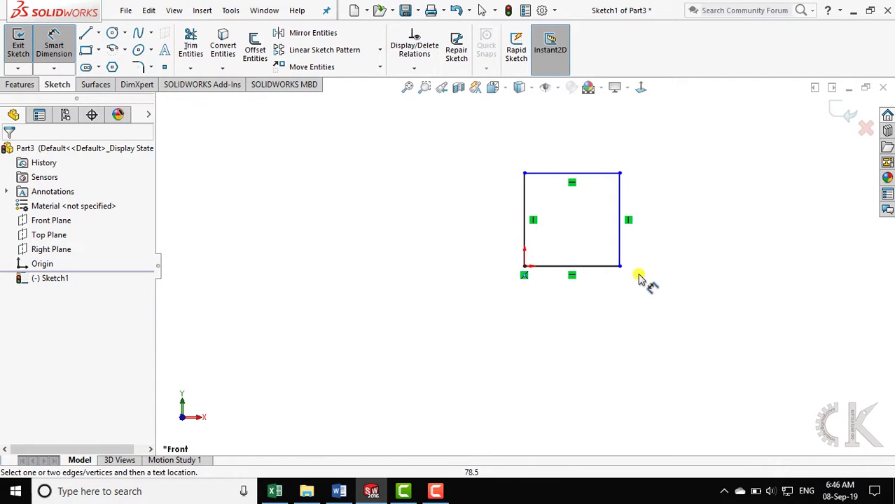
pyautogui.click(594, 266)
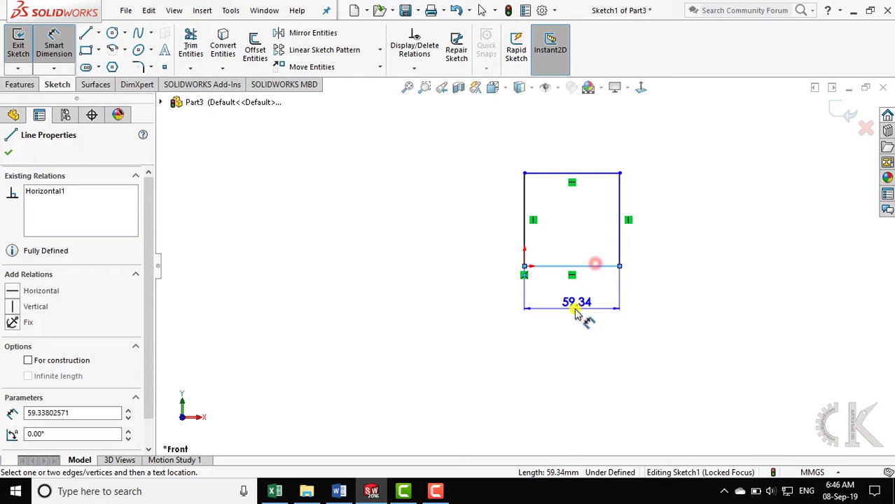
pyautogui.click(576, 314)
pyautogui.write('10')
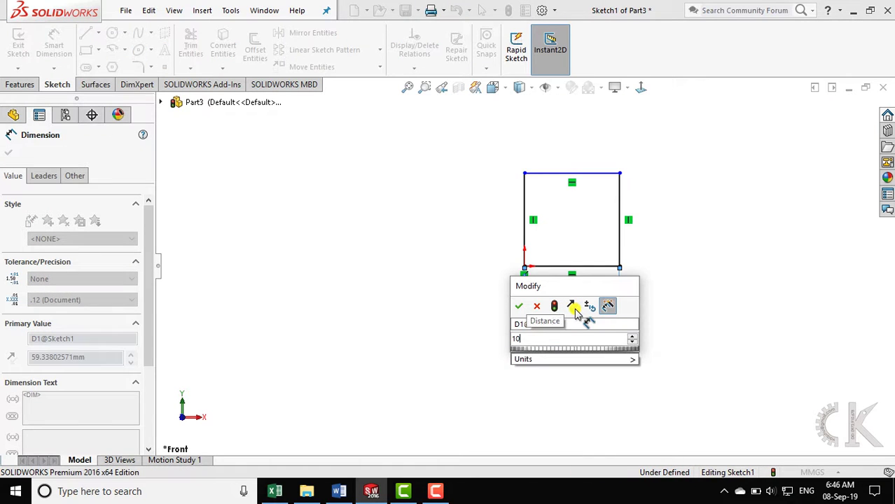
pyautogui.write('0')
pyautogui.press('Return')
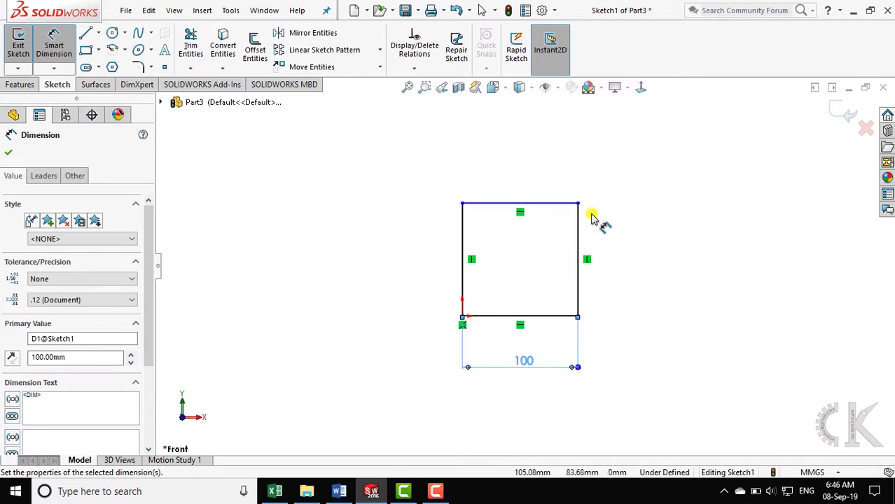
pyautogui.scroll(-1, 582, 257)
pyautogui.scroll(-1, 581, 259)
pyautogui.click(569, 257)
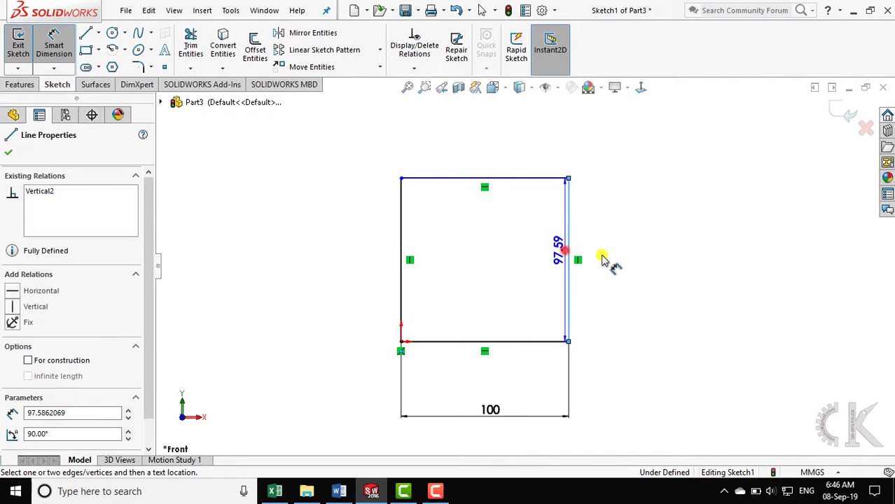
pyautogui.click(604, 259)
pyautogui.write('1')
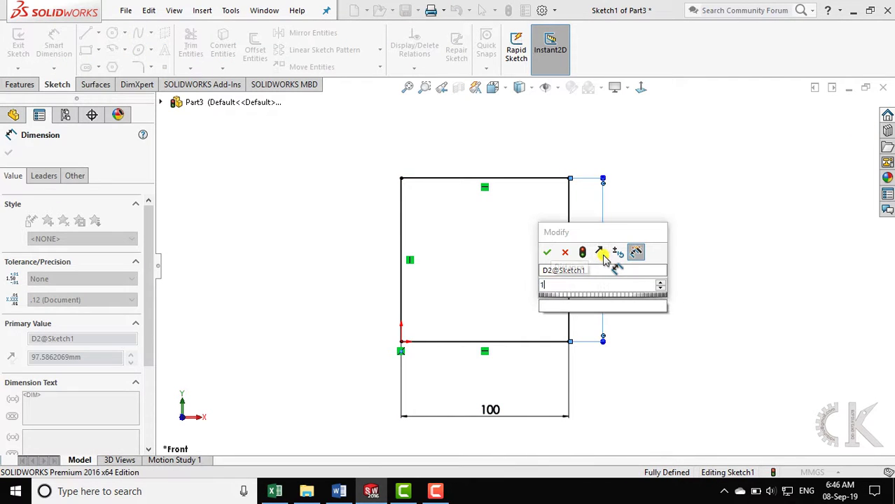
pyautogui.write('00')
pyautogui.press('Return')
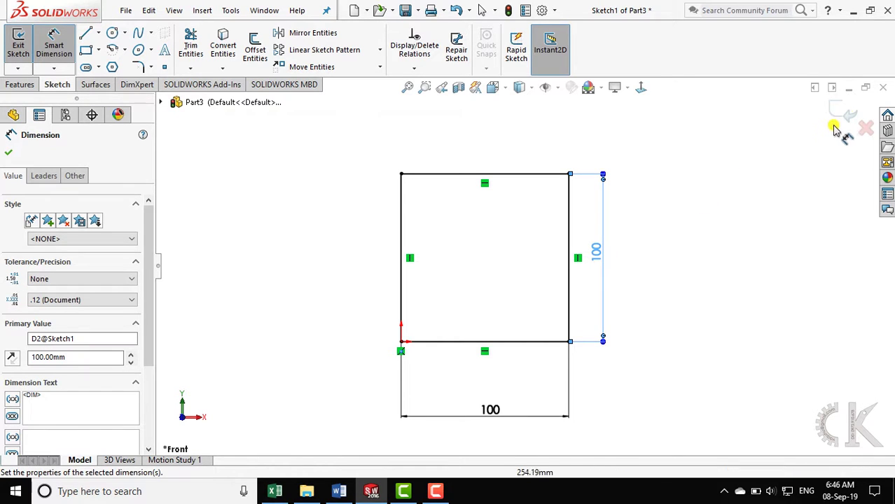
pyautogui.click(844, 116)
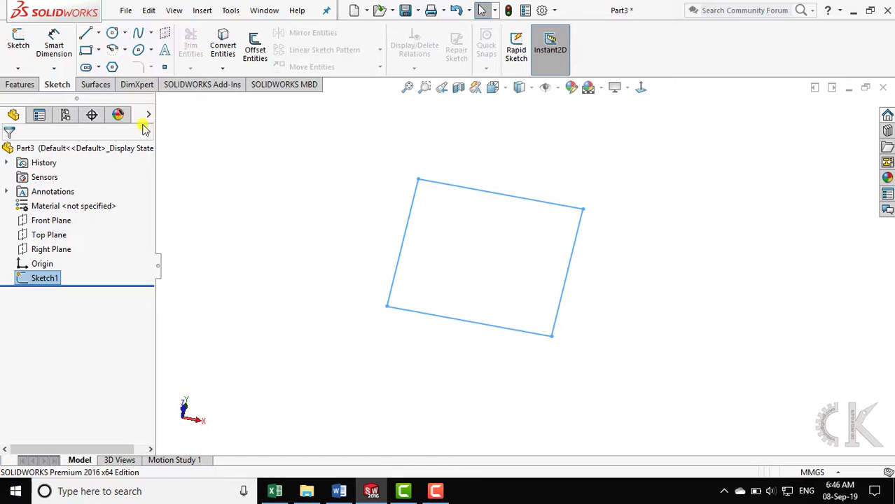
pyautogui.click(21, 85)
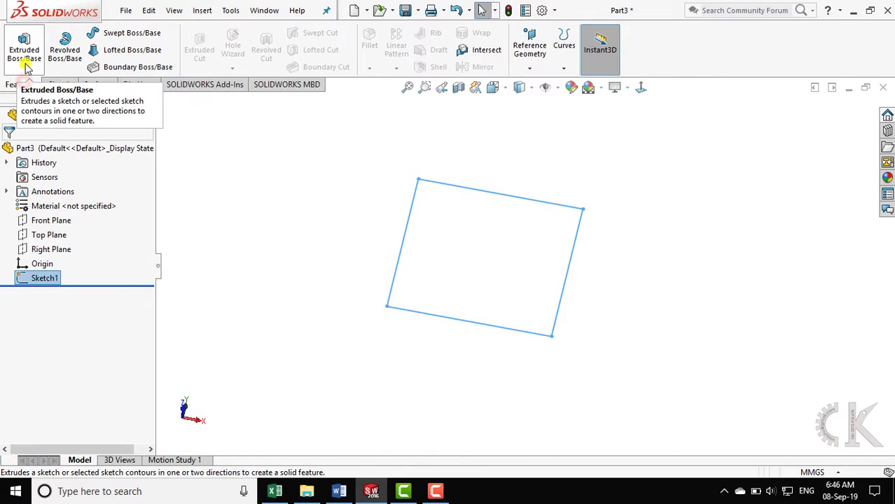
pyautogui.click(24, 56)
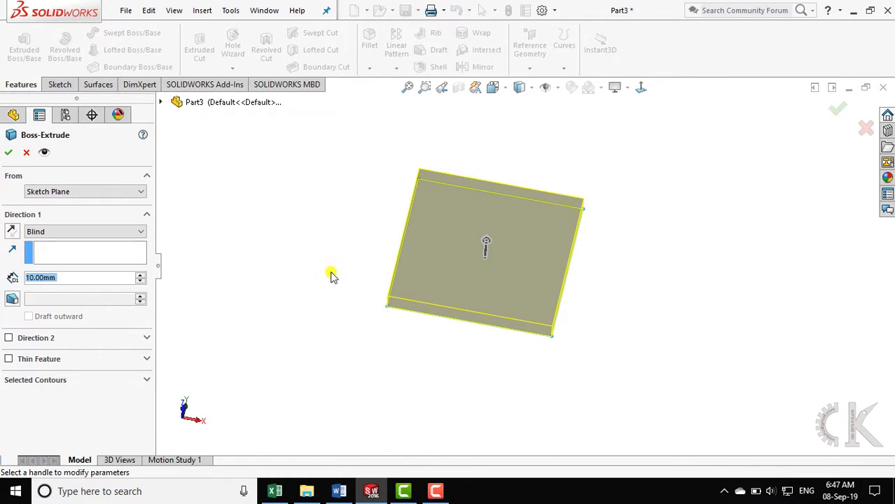
pyautogui.moveTo(332, 274); pyautogui.dragTo(321, 221, button='middle')
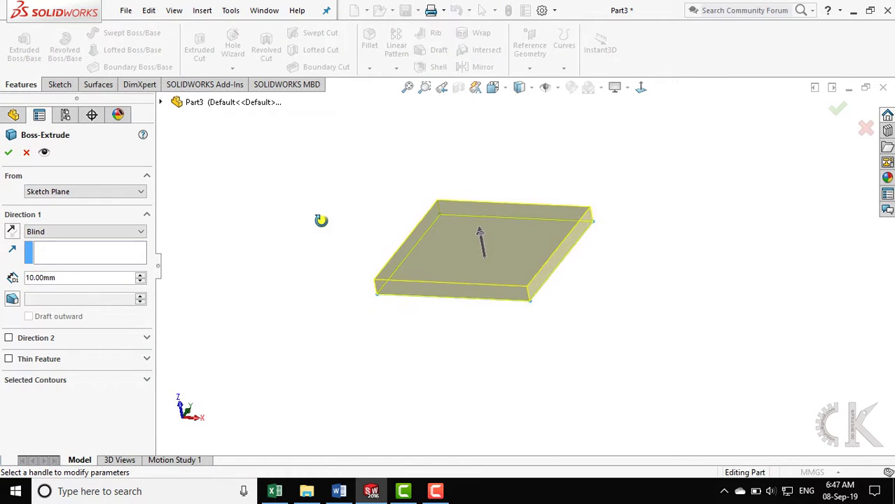
pyautogui.click(140, 274)
pyautogui.click(141, 274)
pyautogui.click(141, 275)
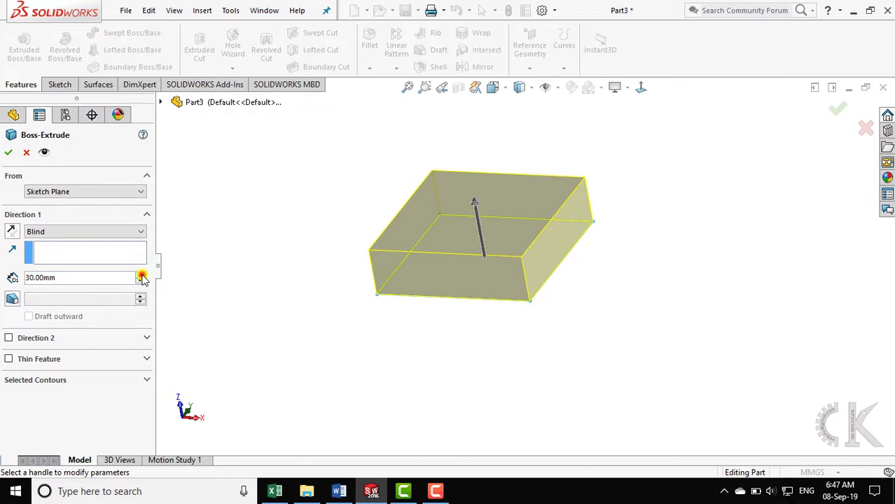
pyautogui.click(8, 152)
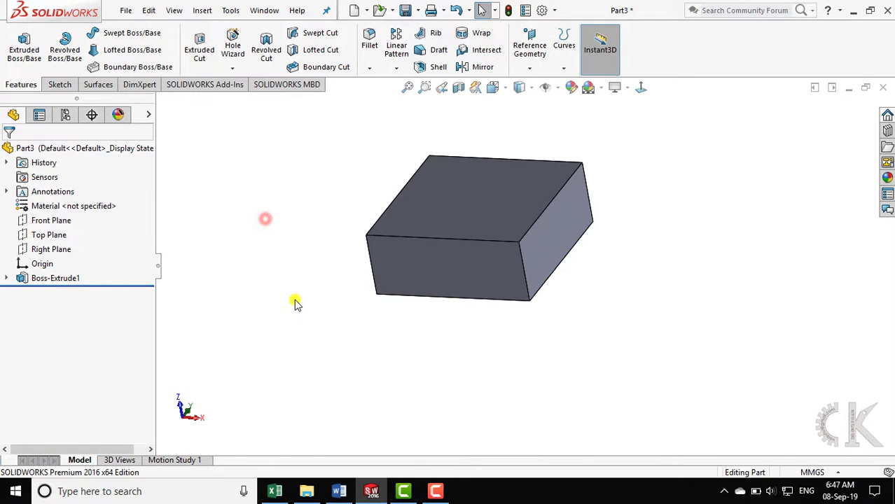
pyautogui.moveTo(294, 302); pyautogui.dragTo(392, 320, button='middle')
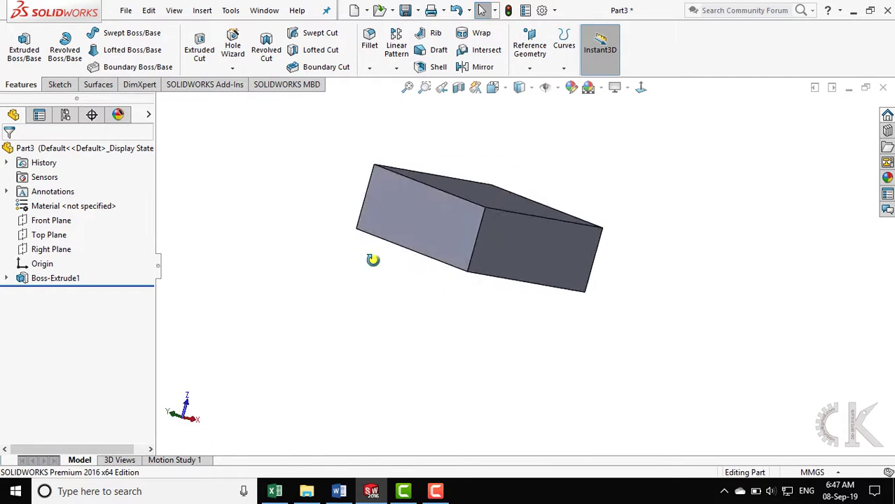
pyautogui.click(339, 491)
pyautogui.scroll(-2, 573, 303)
pyautogui.scroll(-3, 572, 303)
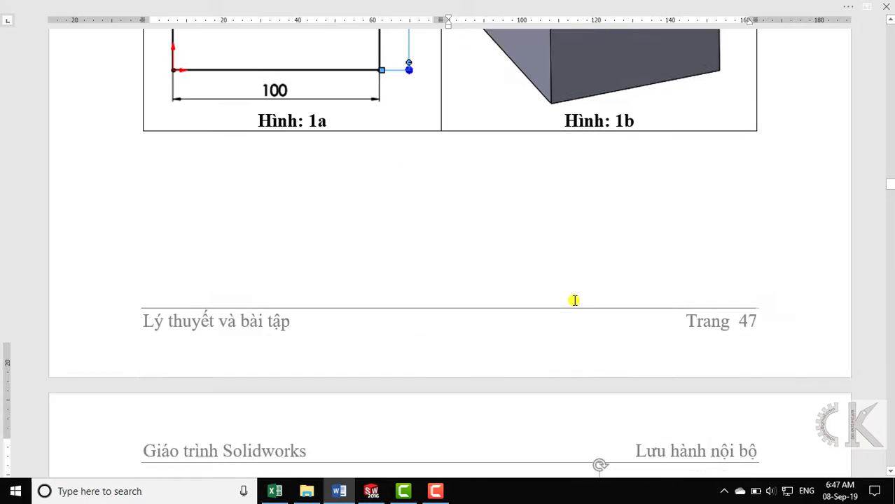
pyautogui.scroll(-5, 573, 302)
pyautogui.scroll(-1, 573, 302)
pyautogui.scroll(-1, 571, 301)
pyautogui.scroll(-2, 571, 301)
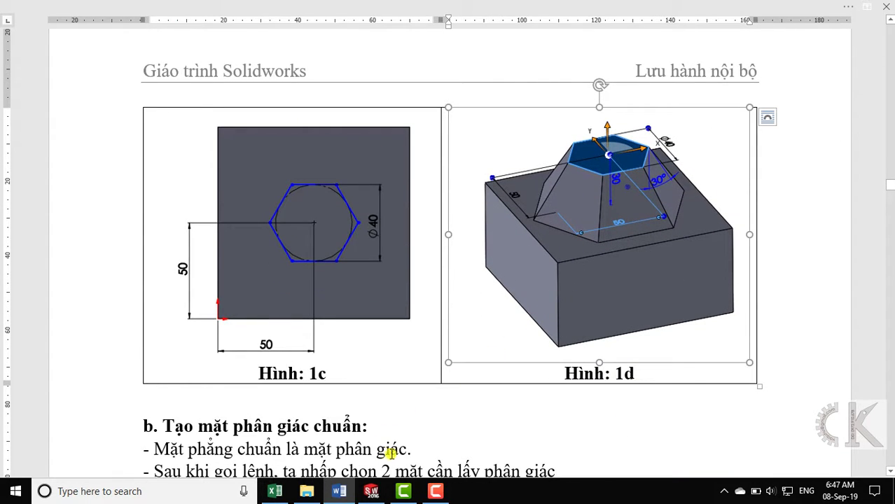
pyautogui.click(371, 490)
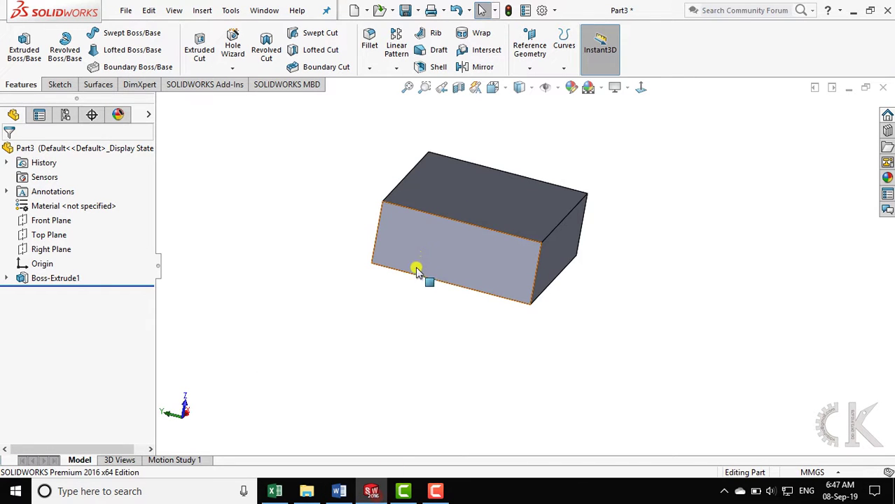
# Create reference plane Plane1 offset 30 mm from the box's top face
pyautogui.hotkey('ctrl', '7')
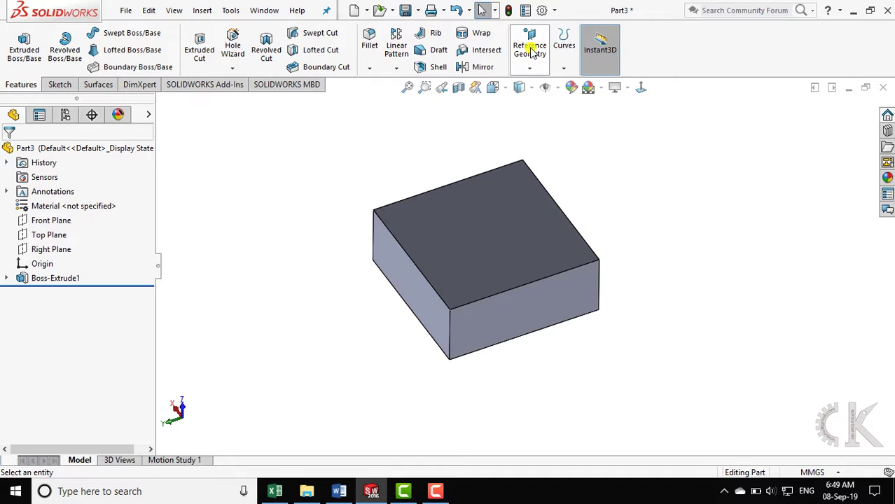
pyautogui.click(535, 69)
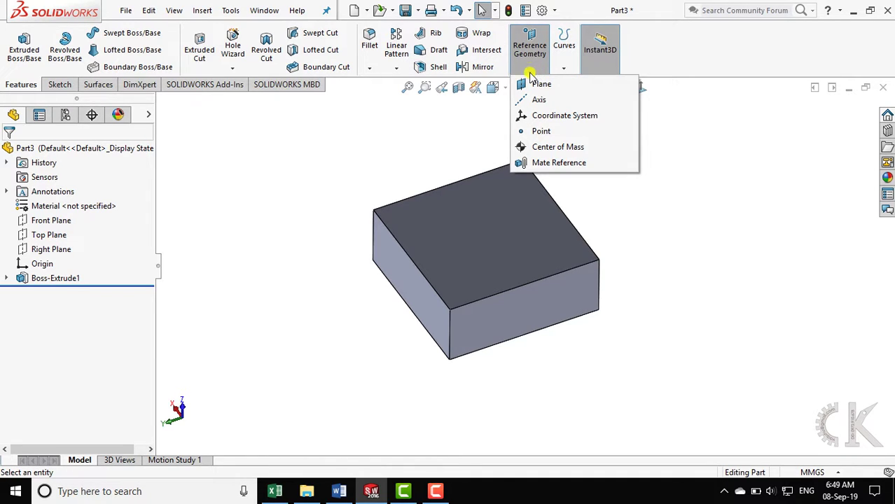
pyautogui.click(532, 85)
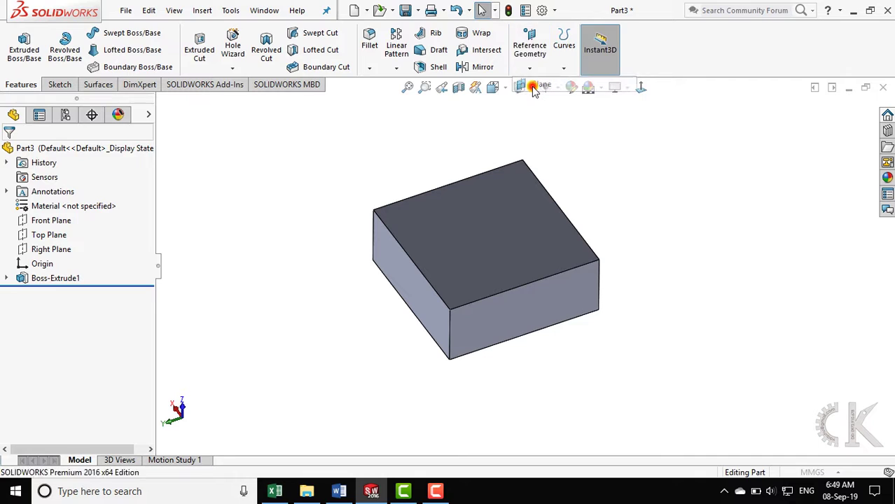
pyautogui.click(496, 226)
pyautogui.moveTo(332, 316)
pyautogui.mouseDown(button='middle')
pyautogui.moveTo(343, 257)
pyautogui.moveTo(361, 226)
pyautogui.moveTo(404, 214)
pyautogui.moveTo(409, 250)
pyautogui.moveTo(382, 279)
pyautogui.mouseUp(button='middle')
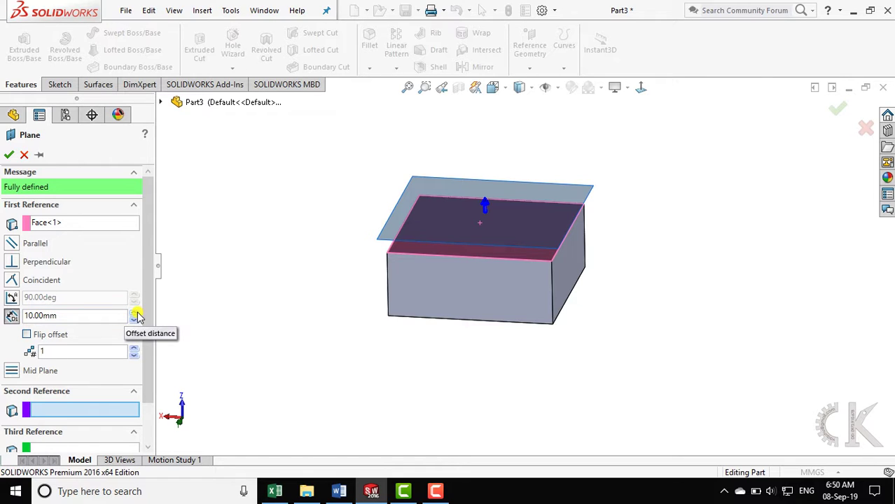
pyautogui.click(134, 312)
pyautogui.click(134, 312)
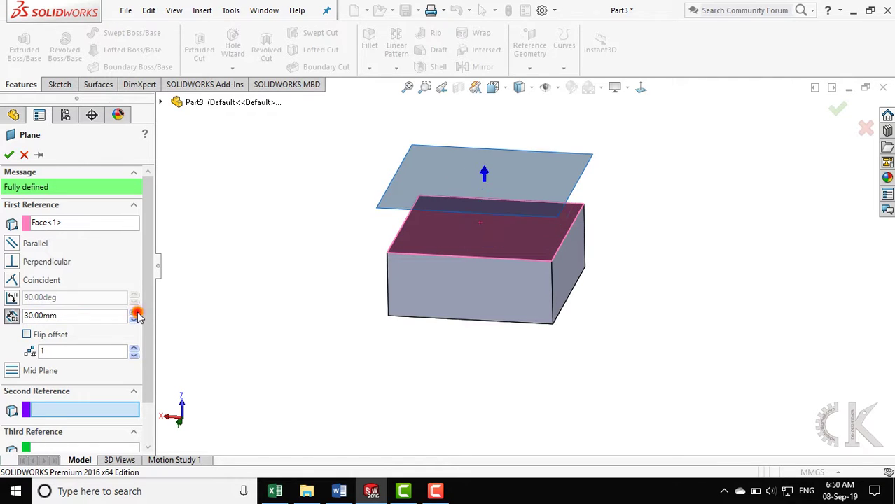
pyautogui.click(7, 156)
pyautogui.moveTo(315, 233)
pyautogui.mouseDown(button='middle')
pyautogui.moveTo(391, 305)
pyautogui.moveTo(360, 351)
pyautogui.moveTo(401, 400)
pyautogui.moveTo(418, 363)
pyautogui.moveTo(378, 283)
pyautogui.moveTo(340, 349)
pyautogui.moveTo(373, 389)
pyautogui.moveTo(403, 396)
pyautogui.moveTo(440, 384)
pyautogui.moveTo(389, 360)
pyautogui.moveTo(361, 360)
pyautogui.moveTo(338, 308)
pyautogui.mouseUp(button='middle')
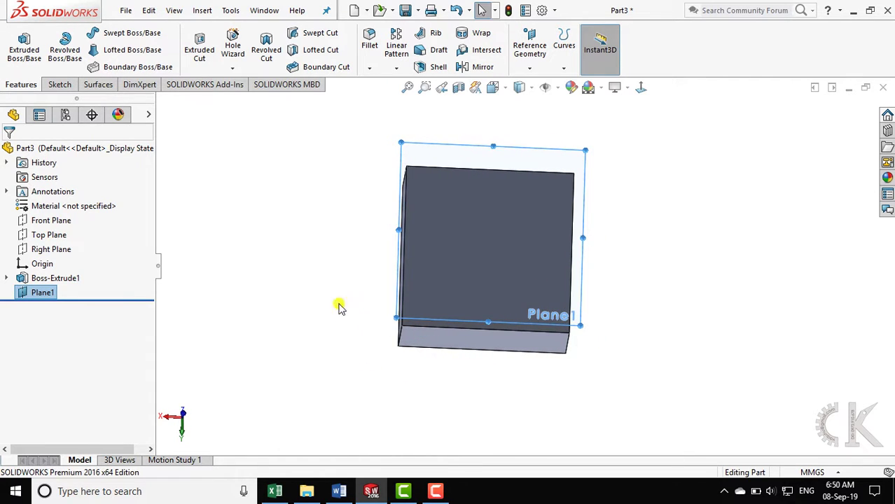
# Start Sketch2 on Plane1 viewed normal-to, then bring up the Word hexagon figures
pyautogui.click(61, 85)
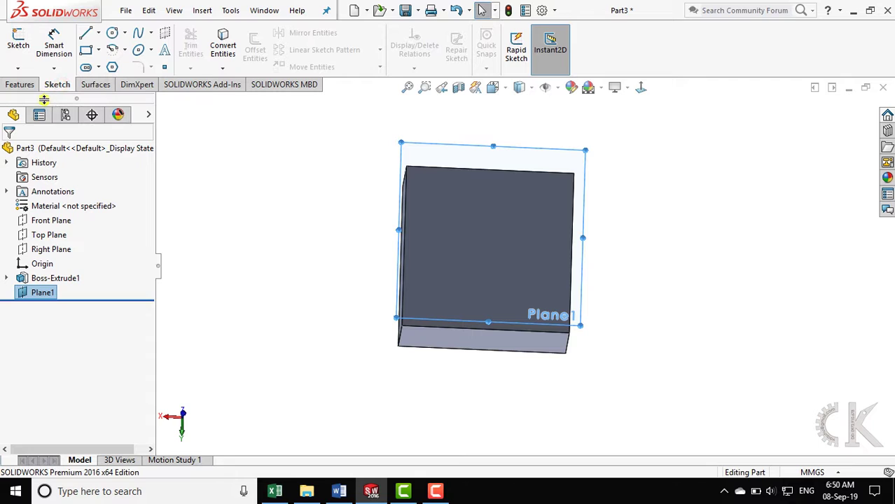
pyautogui.moveTo(227, 245); pyautogui.dragTo(225, 220, button='middle')
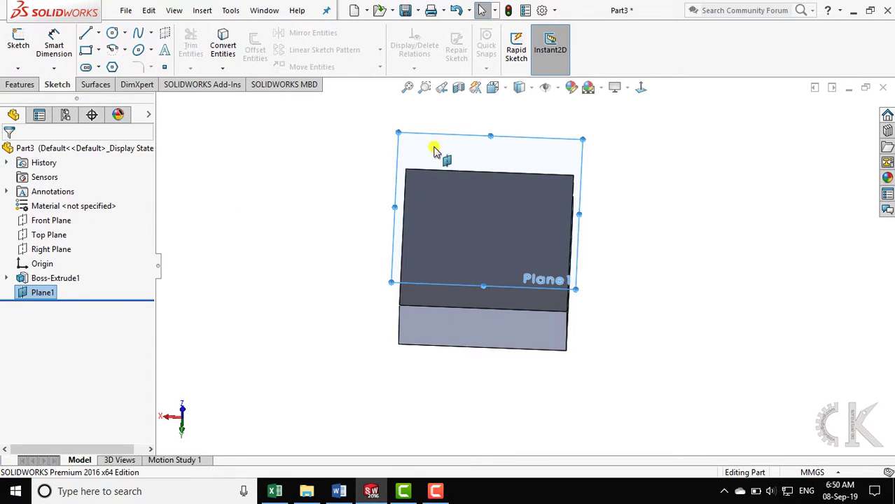
pyautogui.click(19, 44)
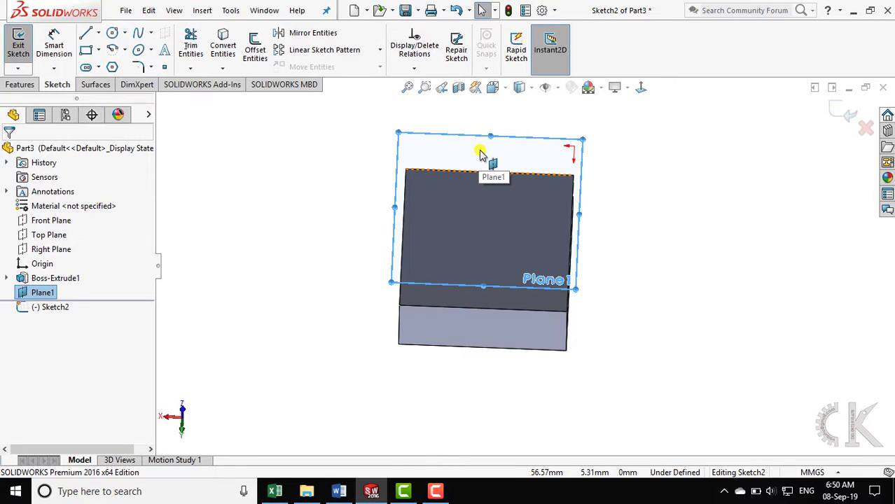
pyautogui.moveTo(614, 234)
pyautogui.mouseDown(button='middle')
pyautogui.moveTo(626, 210)
pyautogui.moveTo(569, 182)
pyautogui.moveTo(517, 307)
pyautogui.moveTo(535, 394)
pyautogui.moveTo(553, 413)
pyautogui.moveTo(511, 407)
pyautogui.moveTo(561, 326)
pyautogui.moveTo(534, 303)
pyautogui.moveTo(510, 220)
pyautogui.moveTo(449, 152)
pyautogui.moveTo(418, 422)
pyautogui.mouseUp(button='middle')
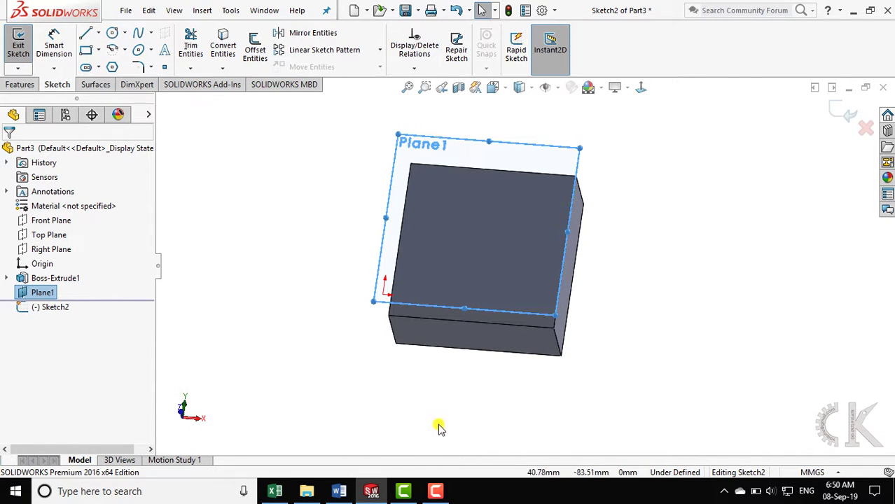
pyautogui.hotkey('ctrl', '8')
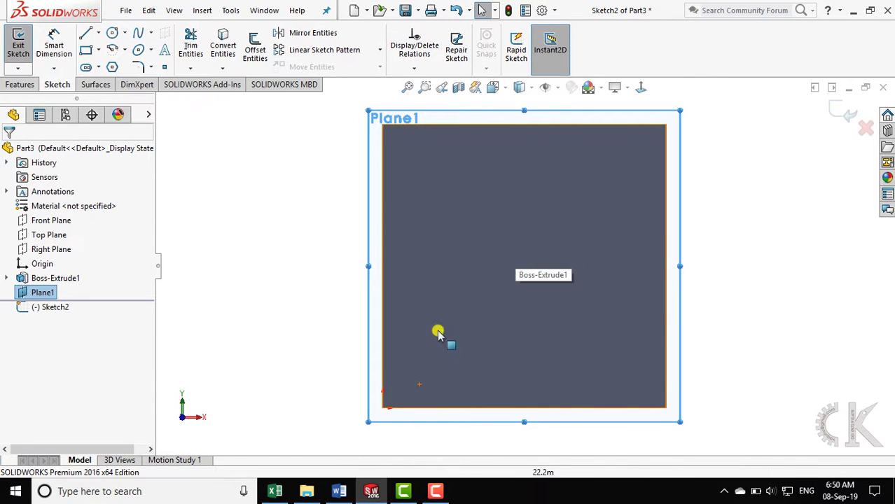
pyautogui.click(338, 491)
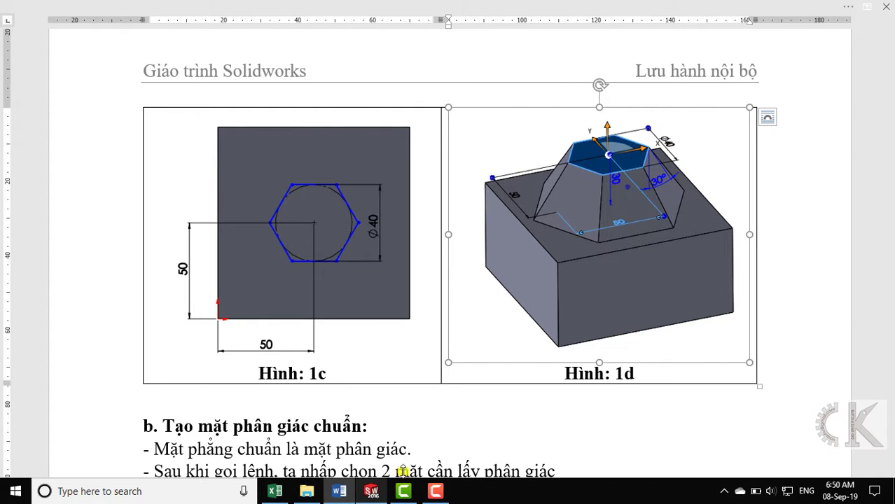
# Return from Word to the SOLIDWORKS sketch on Plane1
pyautogui.click(372, 491)
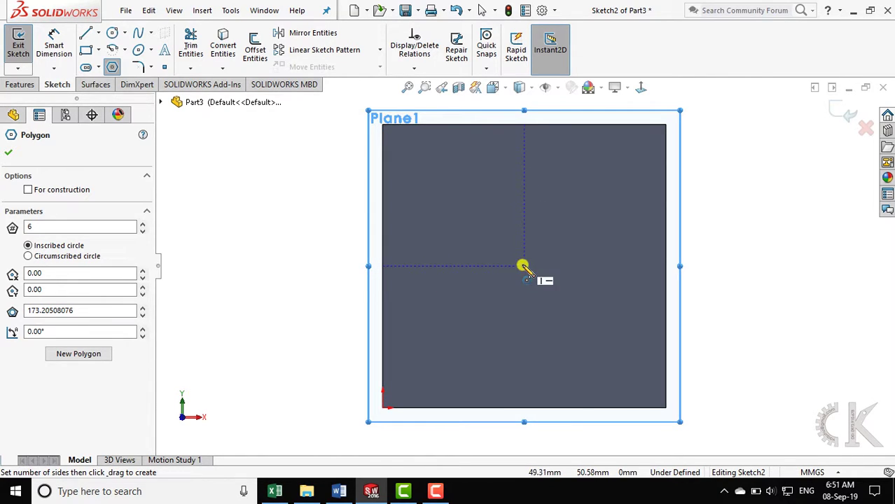
# Draw a six-sided polygon on Plane1 and set its construction circle to Ø40
pyautogui.click(524, 266)
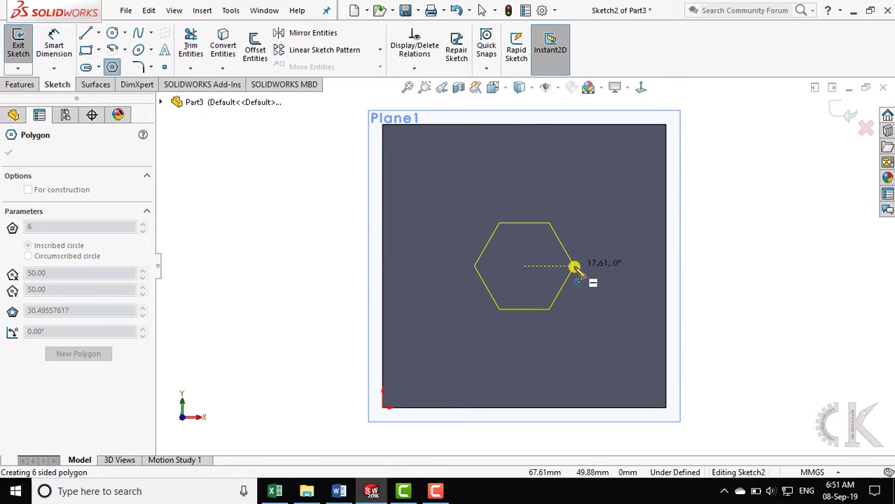
pyautogui.click(575, 267)
pyautogui.moveTo(762, 344); pyautogui.dragTo(629, 200, button='right')
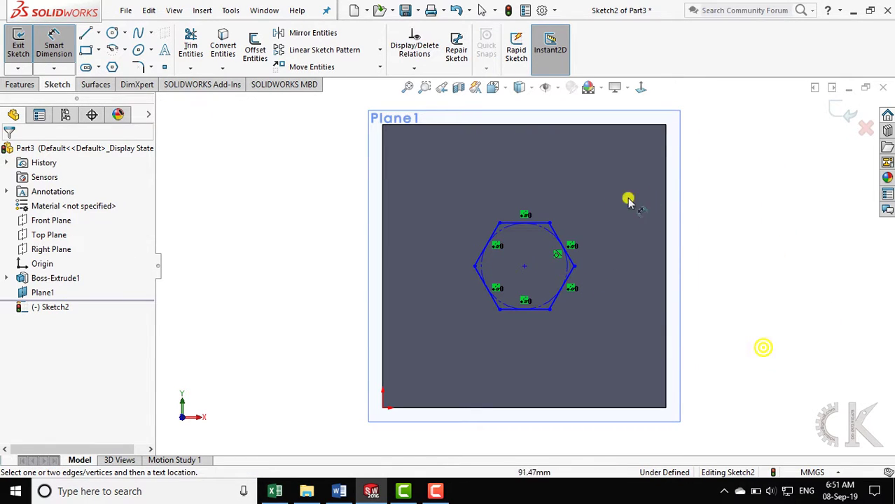
pyautogui.click(550, 234)
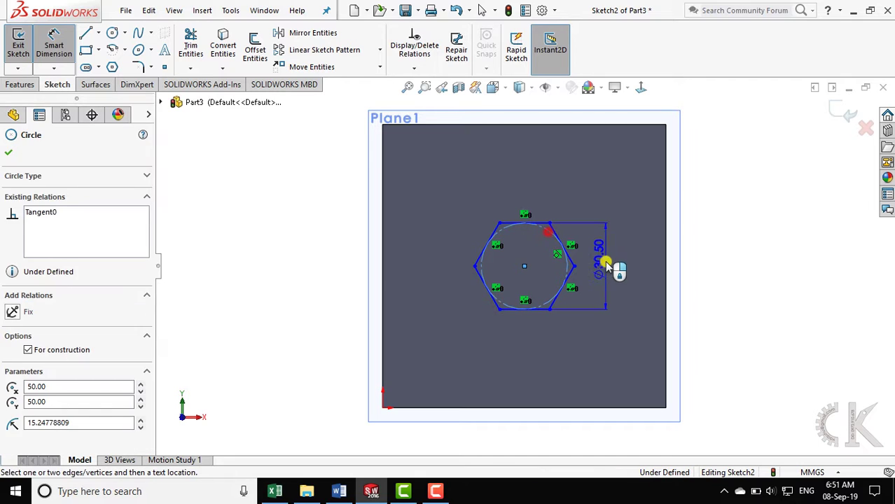
pyautogui.click(610, 296)
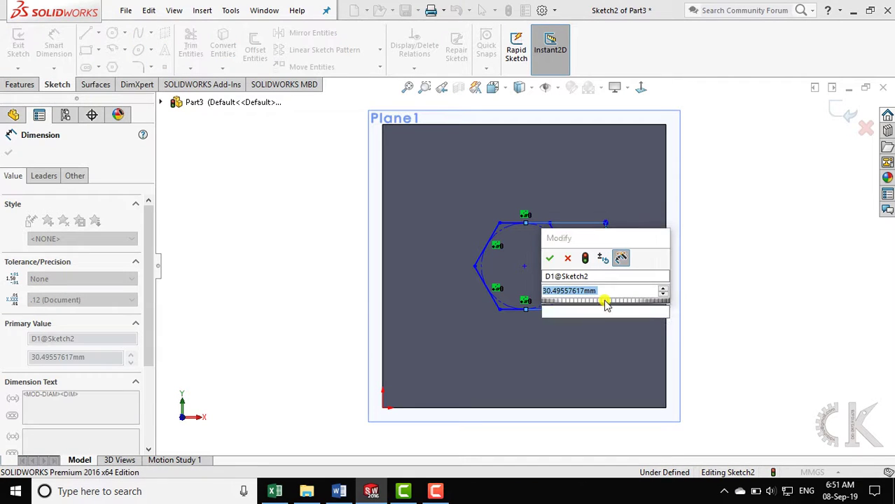
pyautogui.write('40')
pyautogui.press('Return')
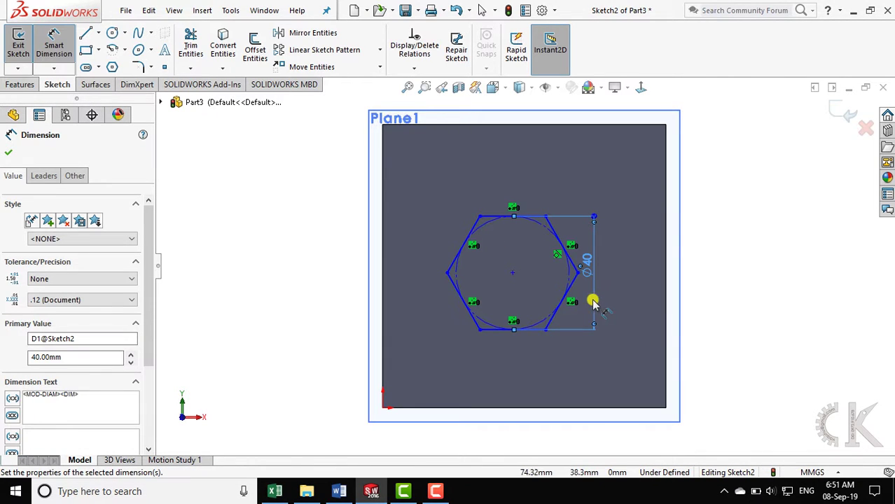
# Dimension the hexagon centre 50 mm from the square's left edge
pyautogui.click(383, 303)
pyautogui.click(514, 273)
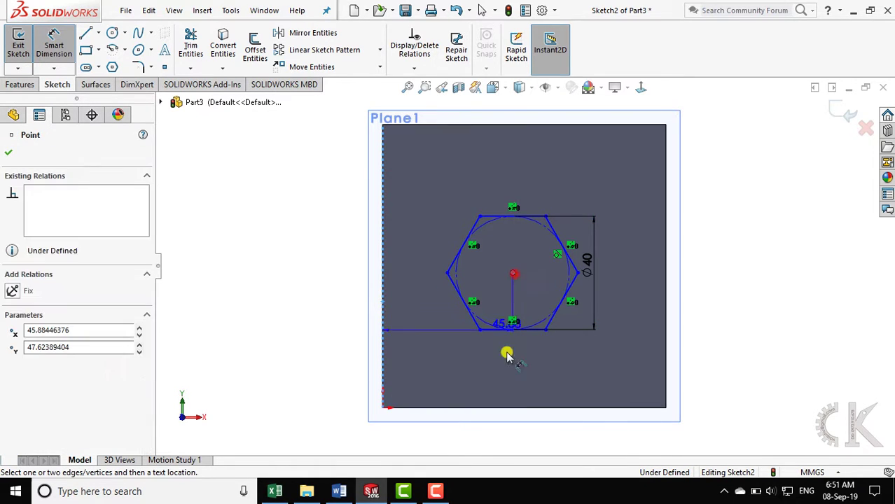
pyautogui.click(453, 382)
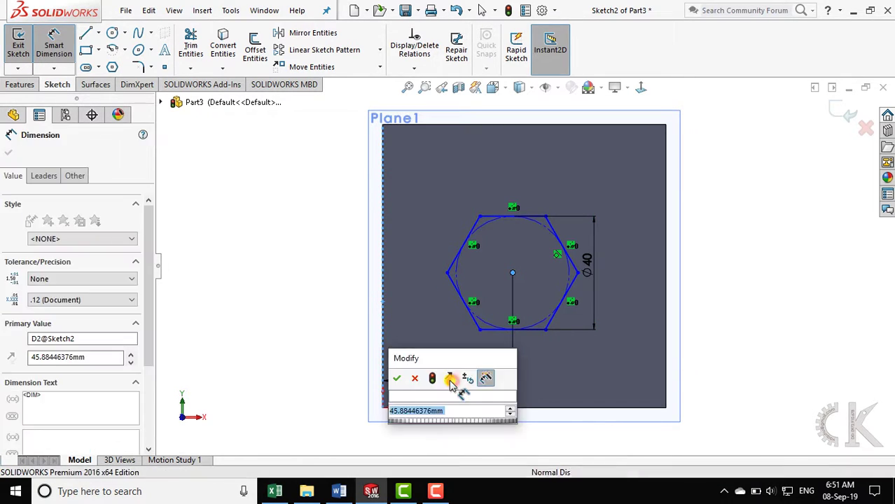
pyautogui.write('40')
pyautogui.press('Return')
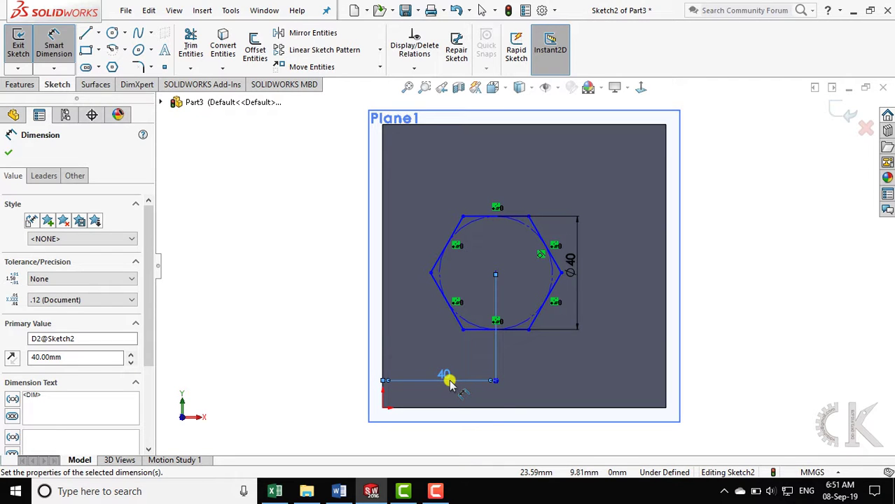
pyautogui.doubleClick(447, 379)
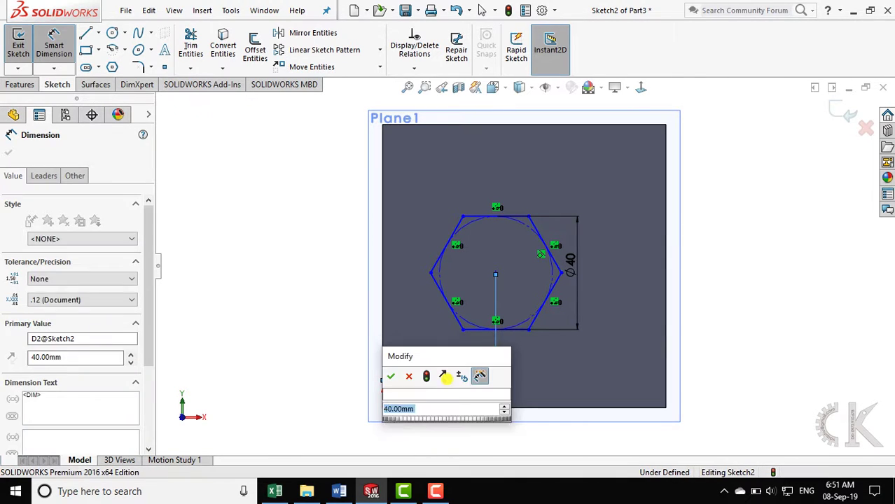
pyautogui.write('50')
pyautogui.press('Return')
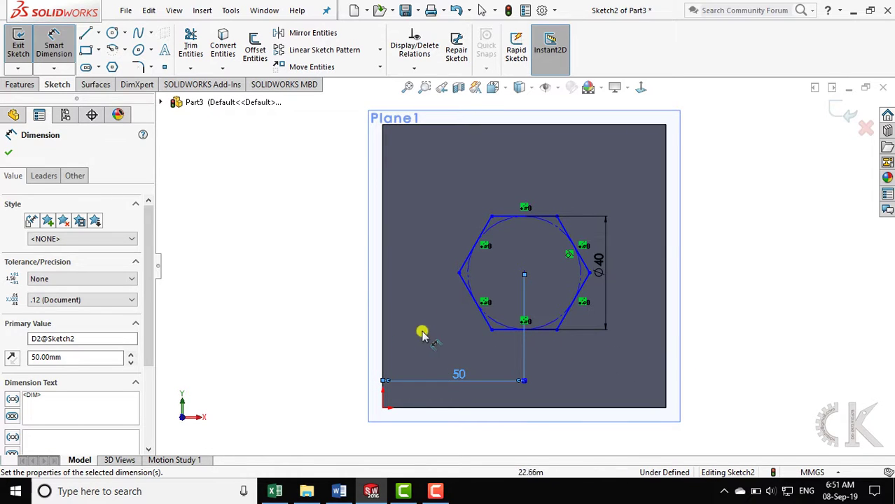
# Dimension the hexagon centre 50 mm from the bottom edge and close the sketch
pyautogui.click(524, 273)
pyautogui.click(464, 408)
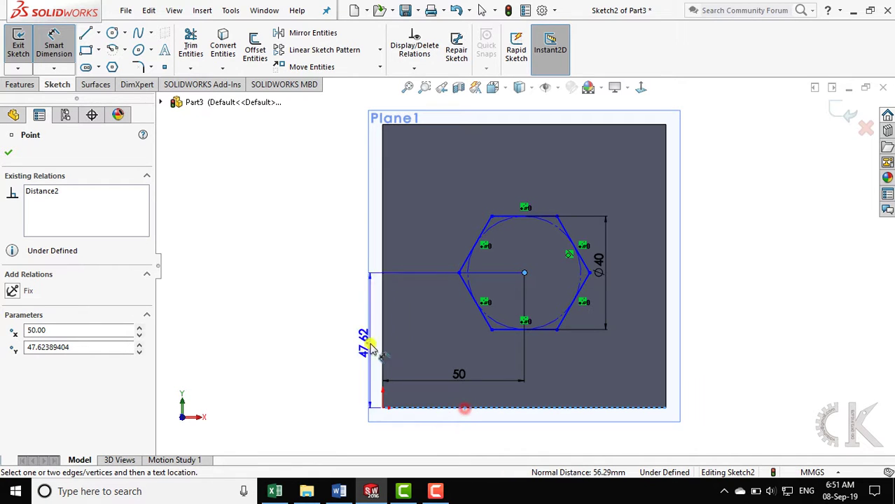
pyautogui.click(421, 330)
pyautogui.write('5')
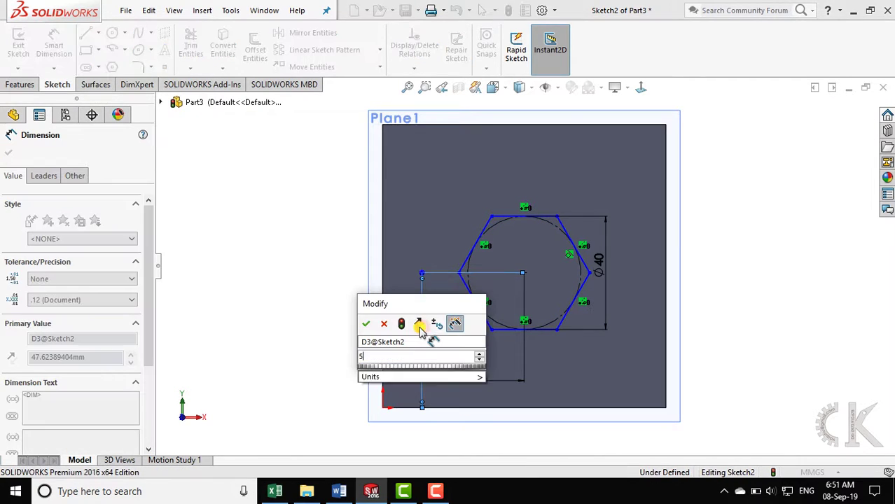
pyautogui.write('0')
pyautogui.press('Return')
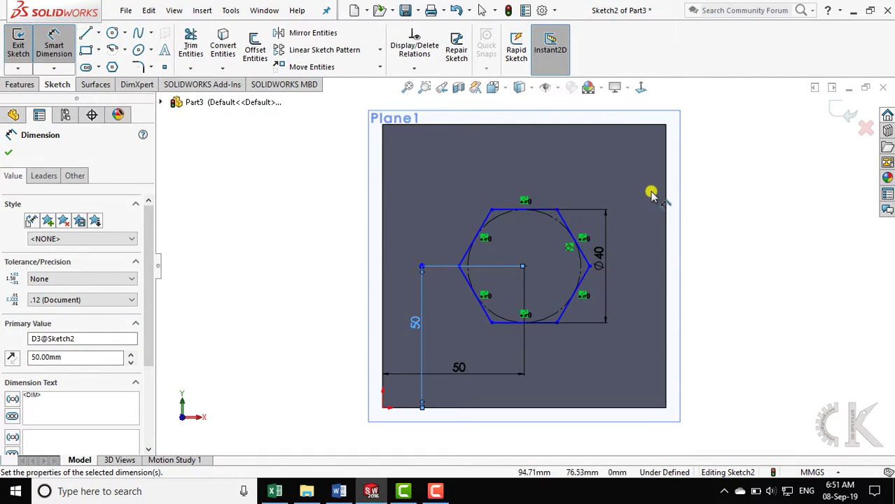
pyautogui.click(833, 115)
# Orbit and pan to see the Plane1 hexagon above the block in 3-D
pyautogui.moveTo(709, 330)
pyautogui.mouseDown(button='middle')
pyautogui.moveTo(723, 140)
pyautogui.moveTo(701, 130)
pyautogui.moveTo(685, 171)
pyautogui.moveTo(738, 223)
pyautogui.moveTo(739, 300)
pyautogui.moveTo(726, 144)
pyautogui.moveTo(736, 163)
pyautogui.moveTo(714, 276)
pyautogui.mouseUp(button='middle')
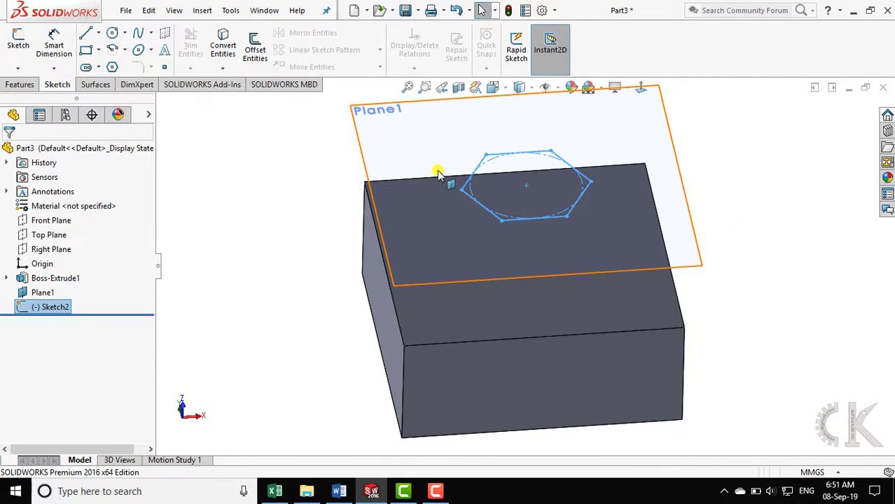
pyautogui.keyDown('ctrl'); pyautogui.moveTo(483, 240); pyautogui.dragTo(452, 264, button='middle'); pyautogui.keyUp('ctrl')
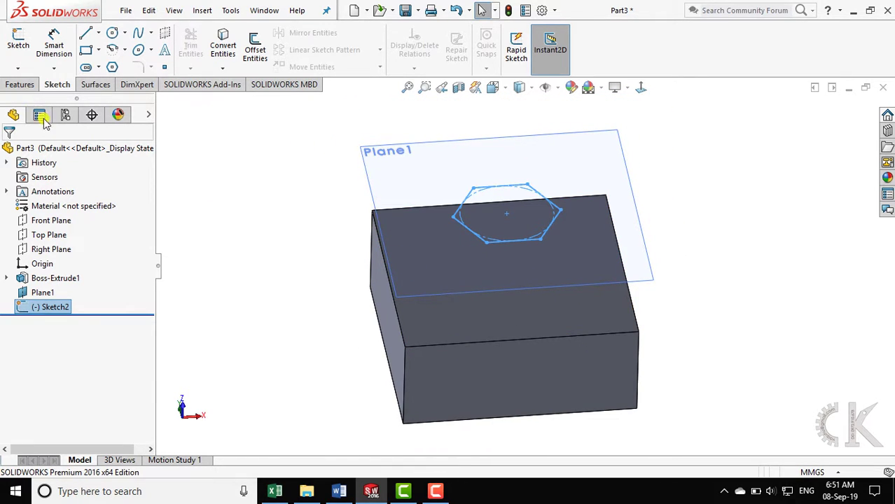
pyautogui.click(20, 84)
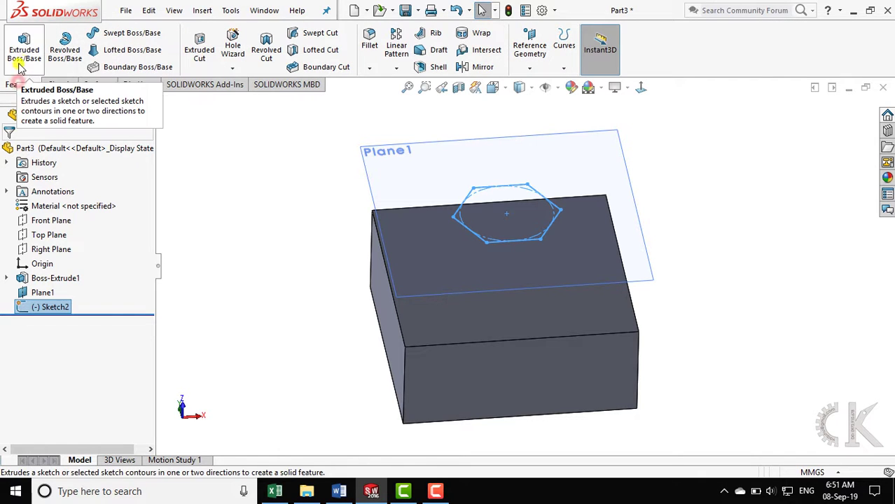
# Start a Boss-Extrude of the hexagon, reversed downward, with end condition Up To Surface
pyautogui.click(24, 62)
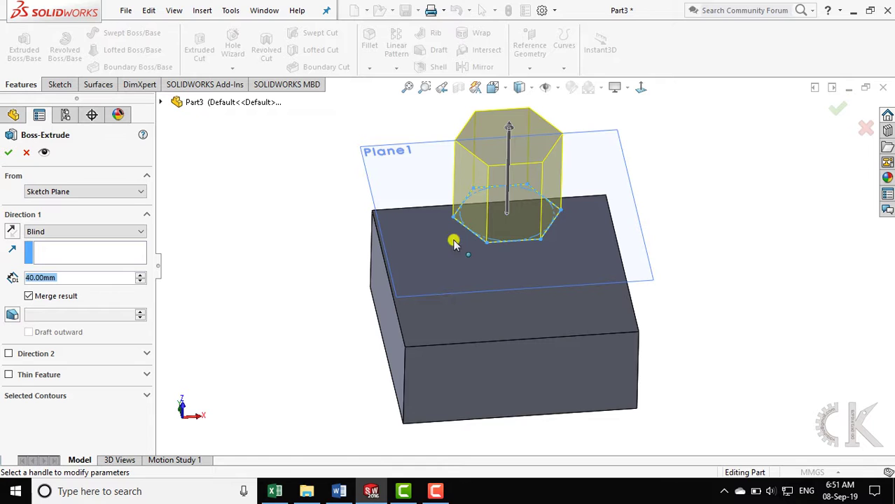
pyautogui.moveTo(455, 239)
pyautogui.mouseDown(button='middle')
pyautogui.moveTo(458, 142)
pyautogui.moveTo(448, 280)
pyautogui.mouseUp(button='middle')
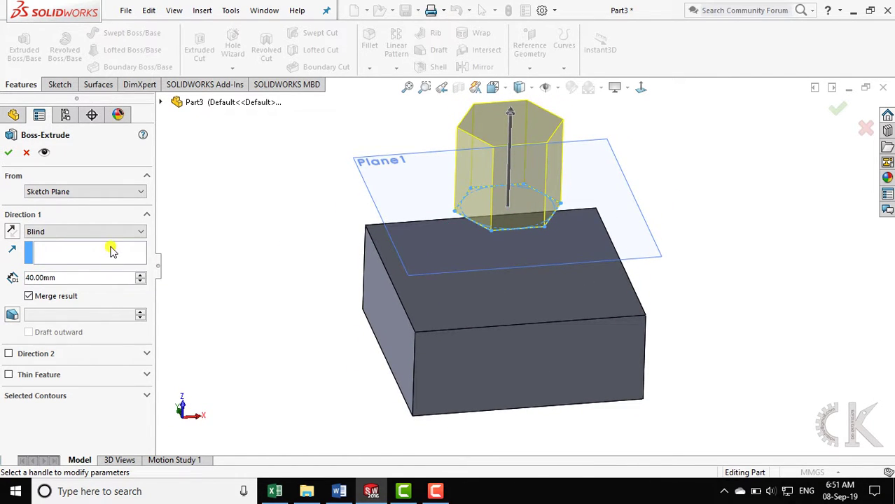
pyautogui.click(11, 232)
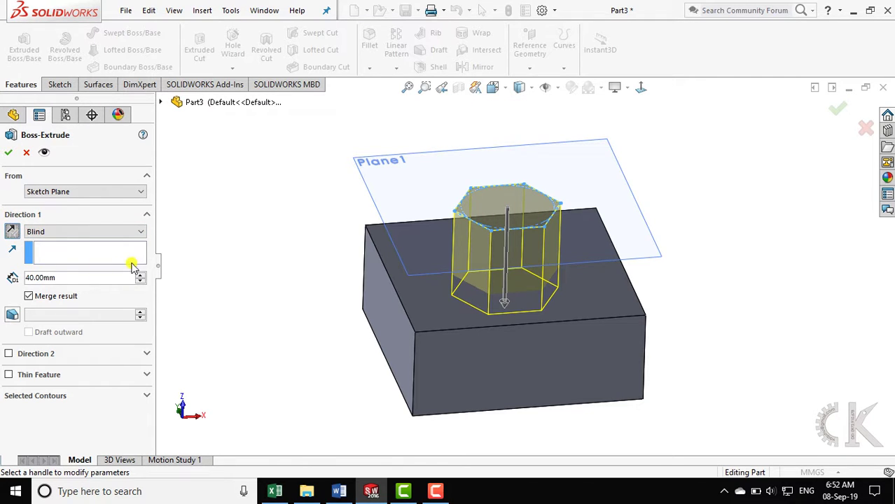
pyautogui.click(128, 235)
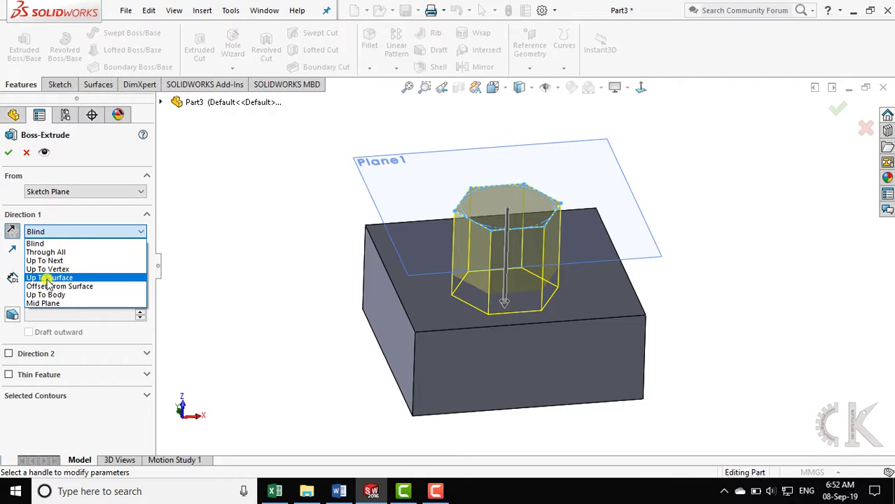
pyautogui.click(48, 279)
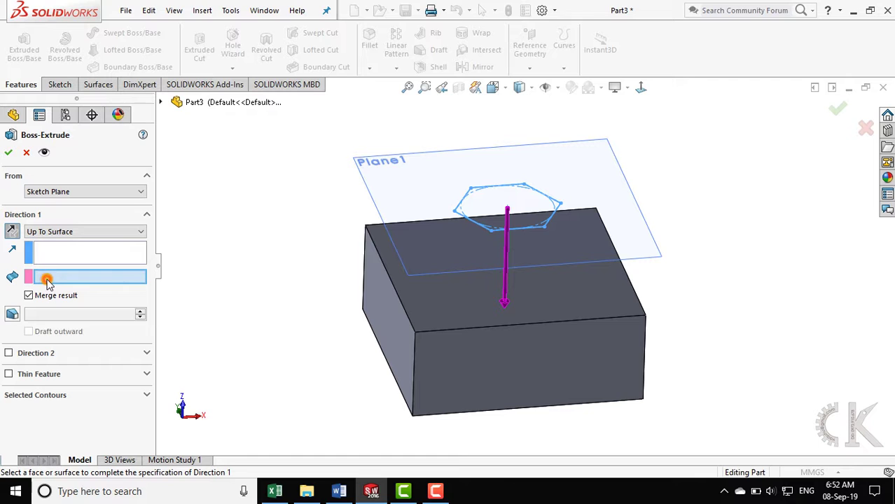
# End the extrusion at the box's top face and enable draft, raising its angle
pyautogui.click(398, 317)
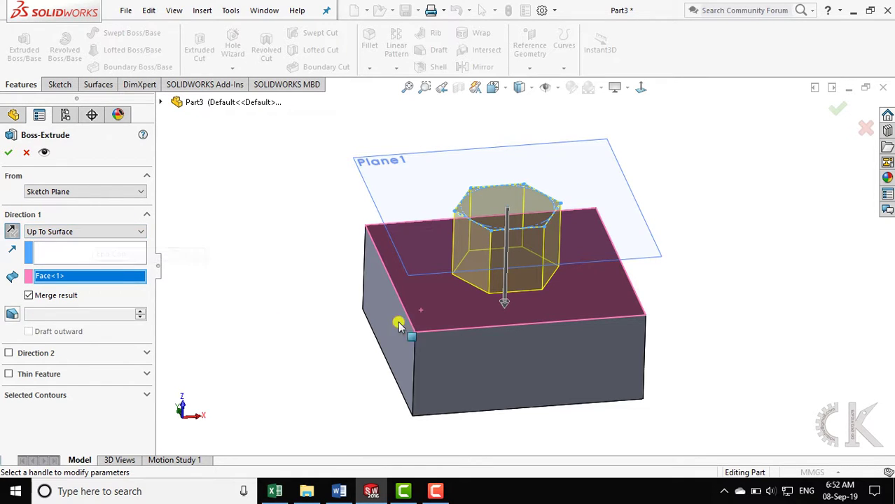
pyautogui.click(15, 315)
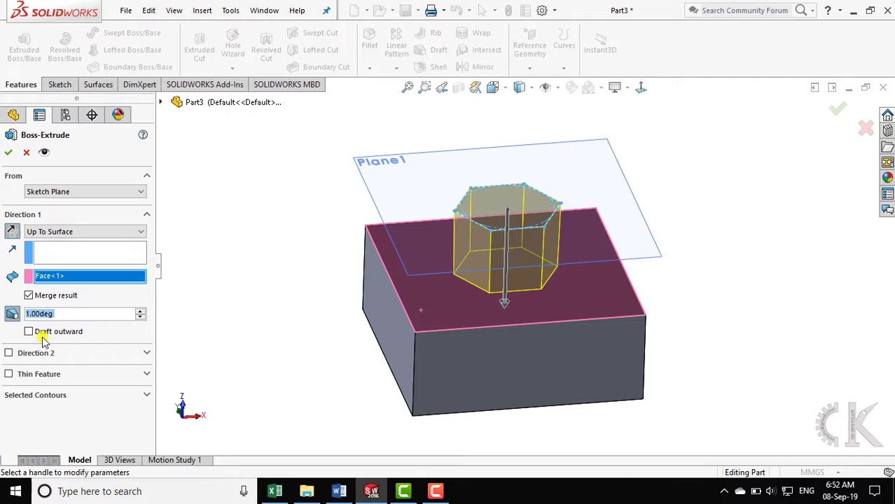
pyautogui.click(140, 313)
pyautogui.click(140, 312)
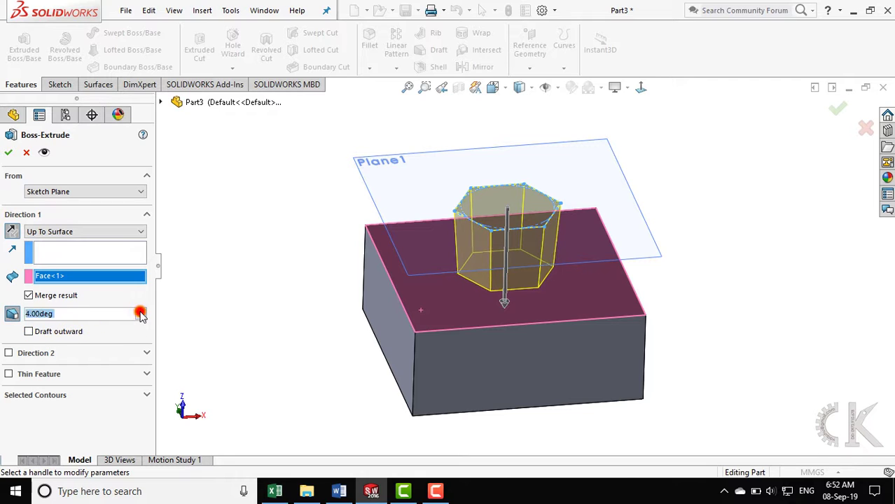
pyautogui.click(140, 312)
pyautogui.click(140, 312)
pyautogui.click(140, 312)
pyautogui.click(140, 312)
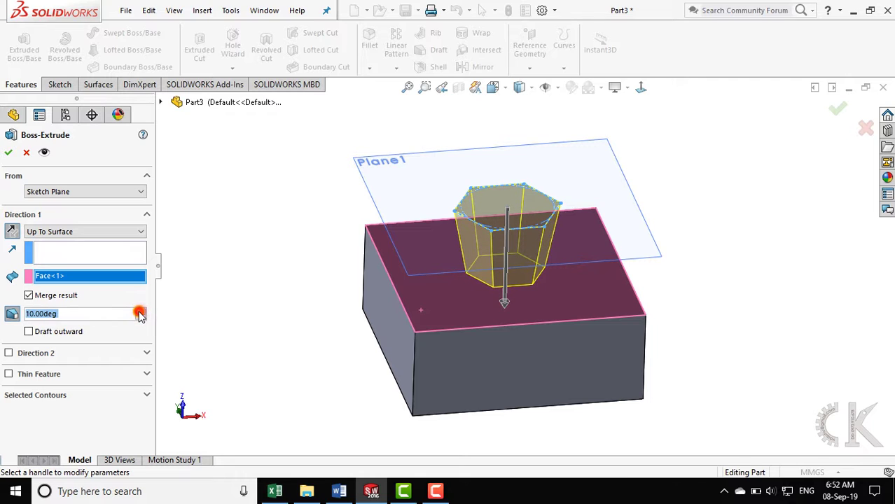
pyautogui.click(140, 313)
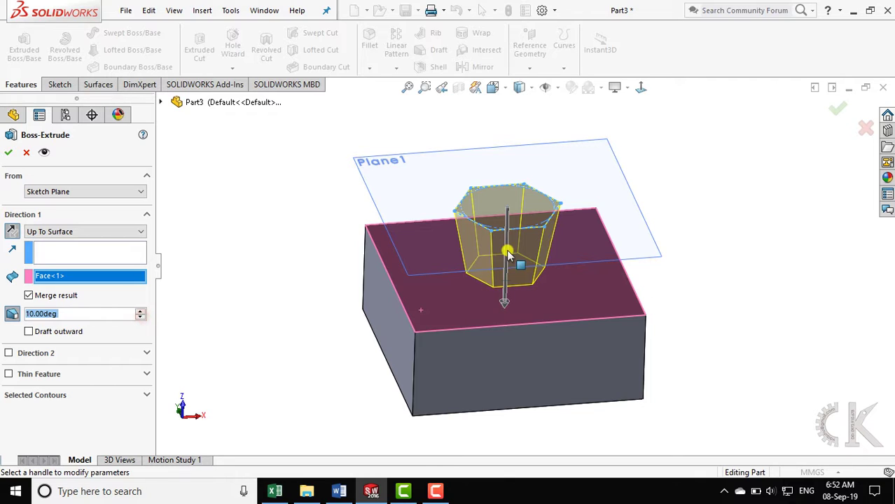
# Set the draft outward at 15° and compare the taper with the Word figure
pyautogui.click(29, 333)
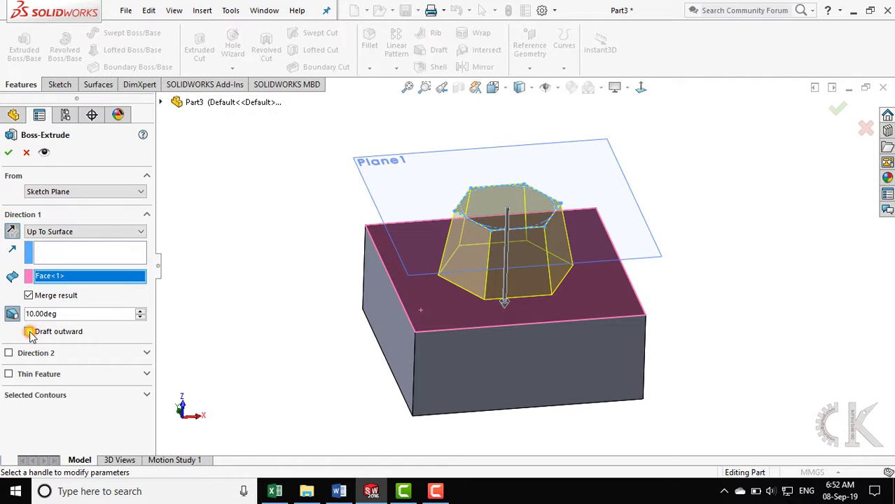
pyautogui.click(142, 312)
pyautogui.click(141, 312)
pyautogui.click(142, 312)
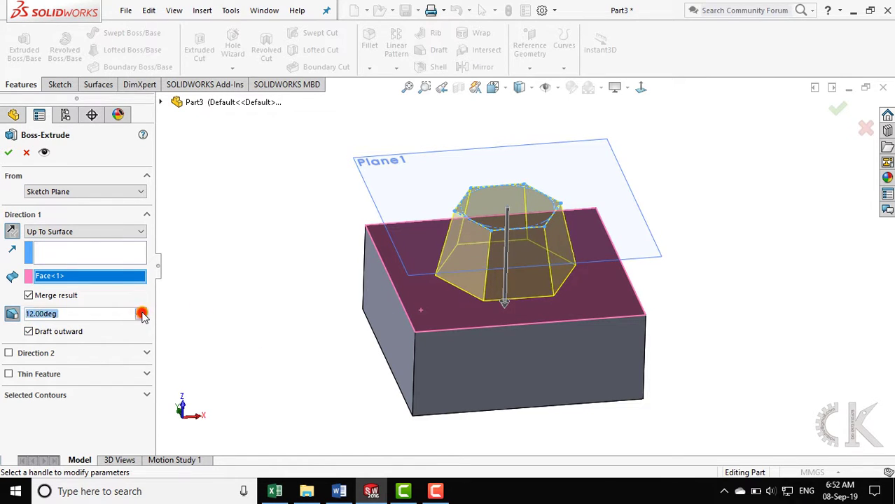
pyautogui.click(142, 312)
pyautogui.click(142, 312)
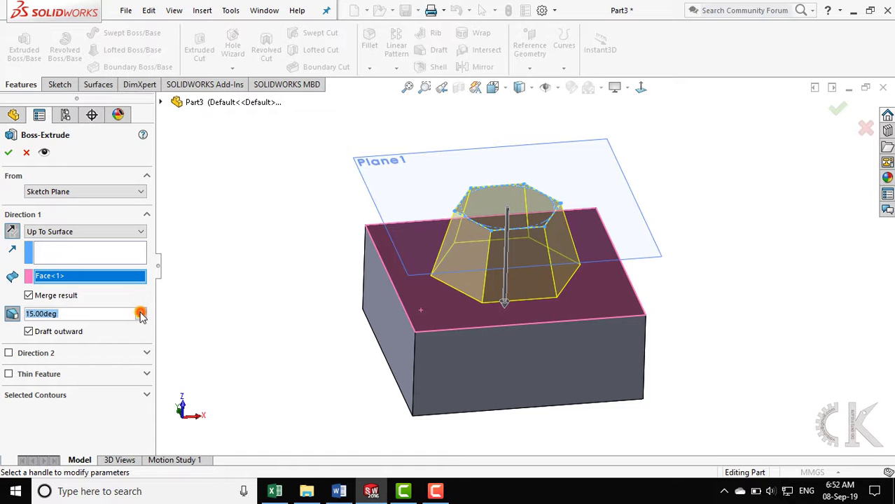
pyautogui.moveTo(346, 324)
pyautogui.mouseDown(button='middle')
pyautogui.moveTo(344, 220)
pyautogui.moveTo(376, 349)
pyautogui.moveTo(489, 339)
pyautogui.moveTo(420, 376)
pyautogui.mouseUp(button='middle')
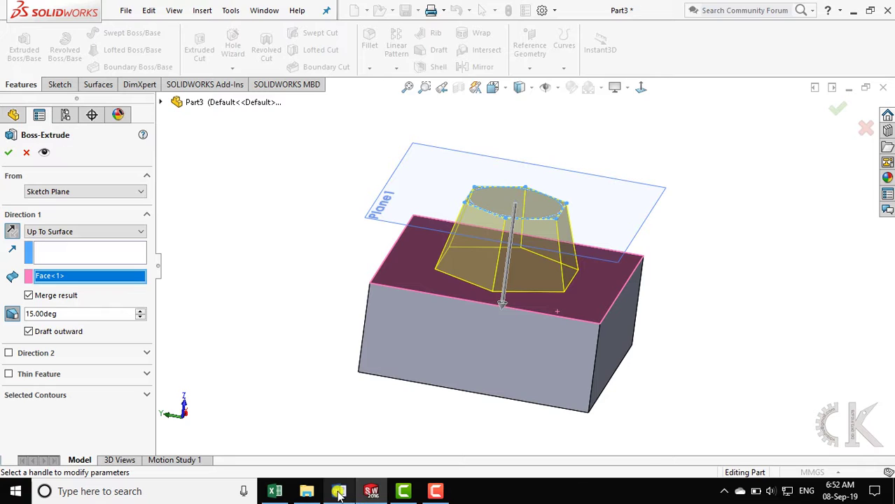
pyautogui.click(339, 491)
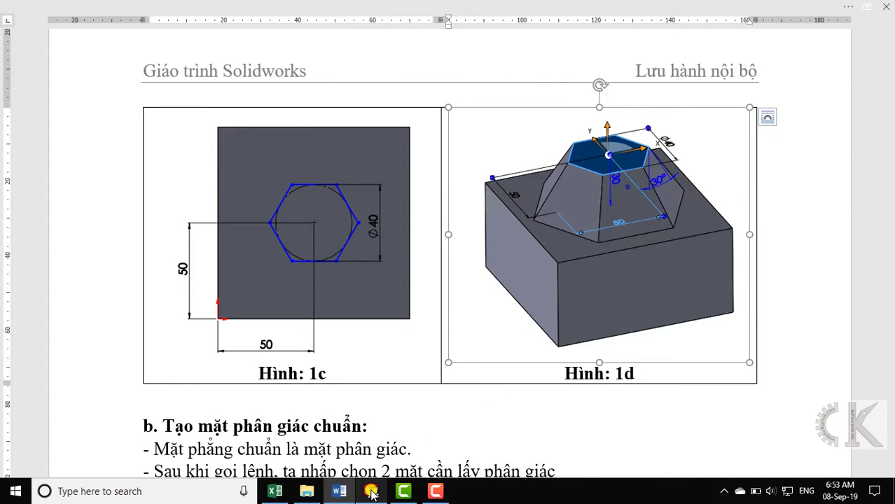
pyautogui.click(371, 491)
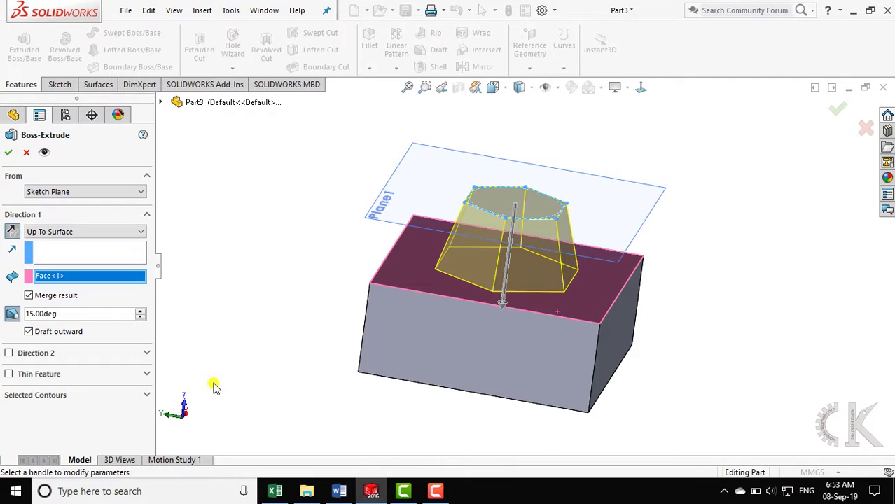
# Raise the draft angle to 30.00° and accept Boss-Extrude2 as an outward-tapered hexagonal boss
pyautogui.click(138, 311)
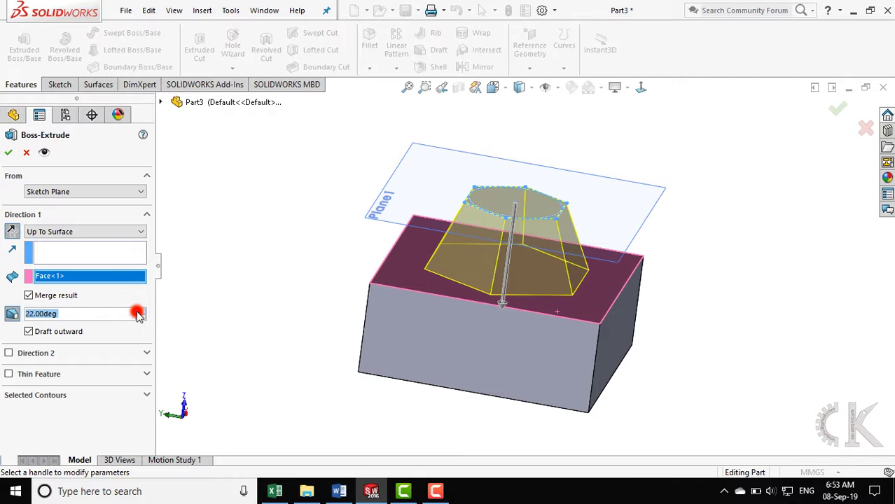
pyautogui.click(138, 311)
pyautogui.click(138, 311)
pyautogui.click(139, 311)
pyautogui.click(139, 311)
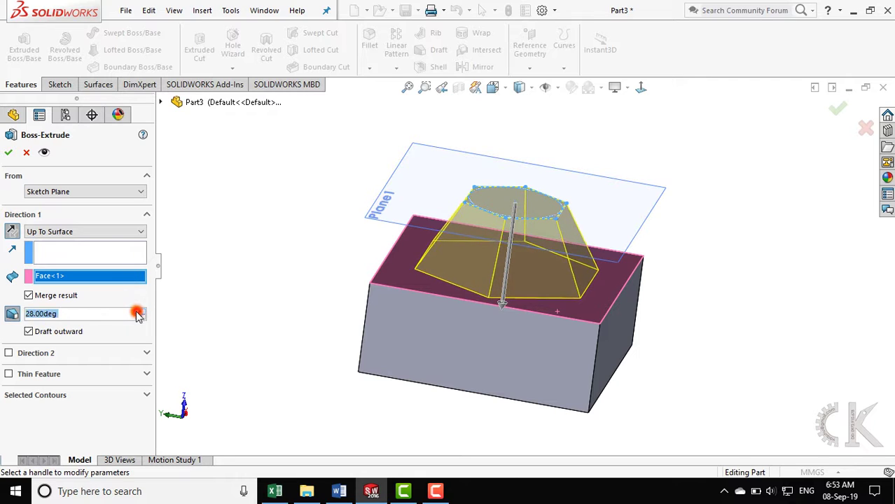
pyautogui.click(139, 311)
pyautogui.click(139, 311)
pyautogui.moveTo(267, 325)
pyautogui.mouseDown(button='middle')
pyautogui.moveTo(247, 359)
pyautogui.moveTo(245, 311)
pyautogui.mouseUp(button='middle')
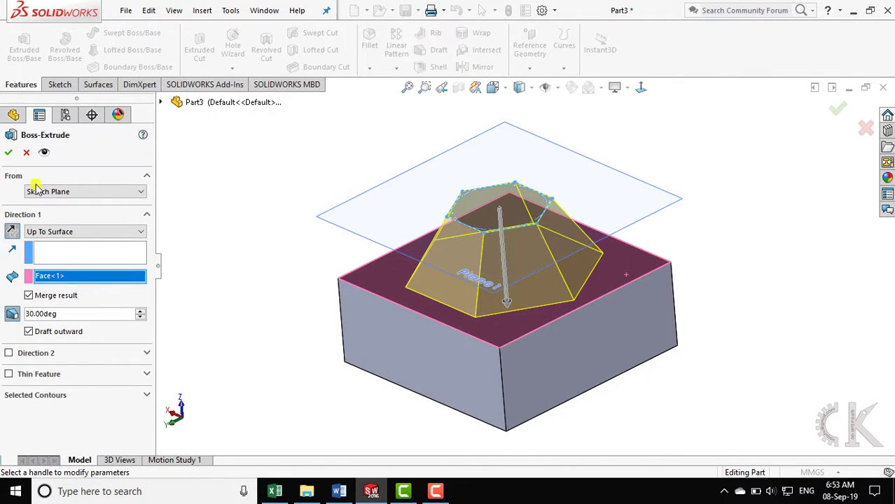
pyautogui.rightClick(263, 291)
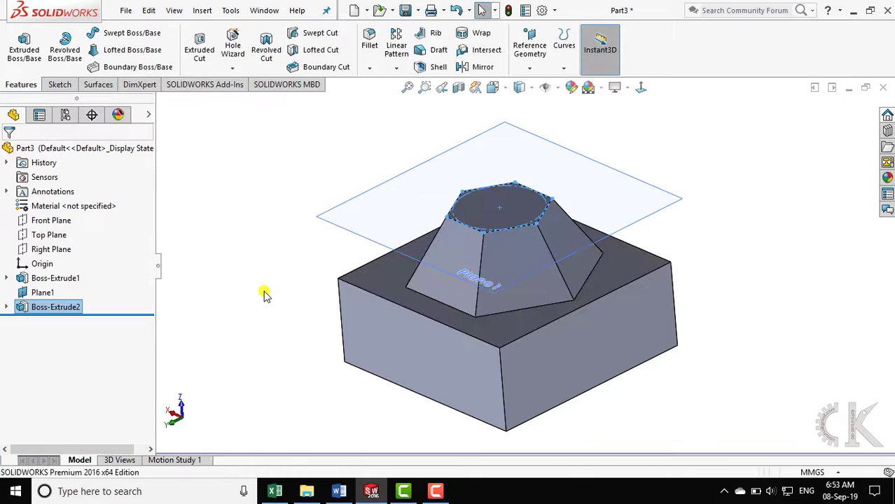
# Hide Plane1 so only the block and its 30°-drafted hexagonal boss remain visible
pyautogui.moveTo(278, 322); pyautogui.dragTo(326, 376, button='middle')
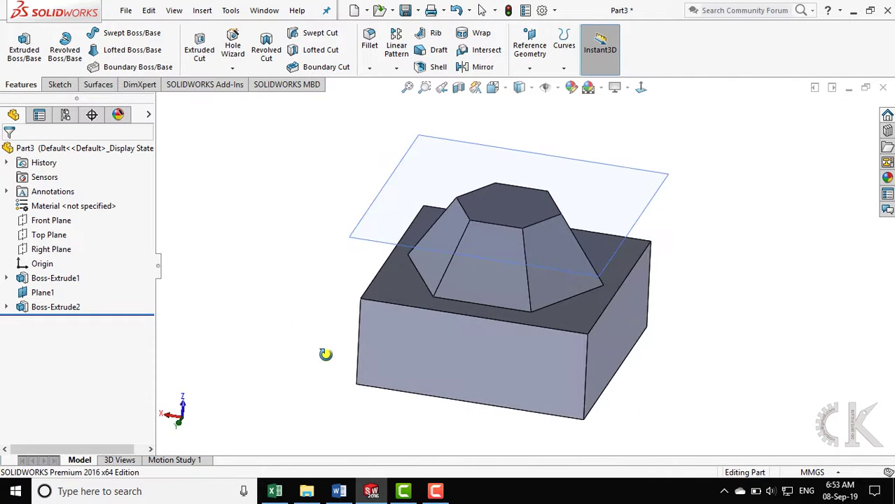
pyautogui.rightClick(373, 198)
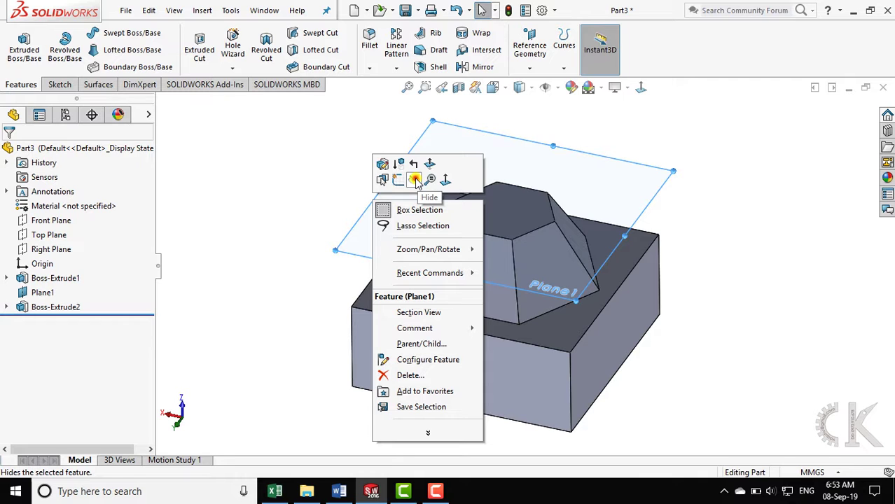
pyautogui.click(415, 180)
pyautogui.moveTo(306, 214)
pyautogui.mouseDown(button='middle')
pyautogui.moveTo(342, 168)
pyautogui.moveTo(399, 202)
pyautogui.moveTo(422, 286)
pyautogui.moveTo(375, 202)
pyautogui.moveTo(317, 260)
pyautogui.moveTo(417, 338)
pyautogui.moveTo(380, 255)
pyautogui.moveTo(276, 202)
pyautogui.moveTo(320, 164)
pyautogui.moveTo(335, 256)
pyautogui.mouseUp(button='middle')
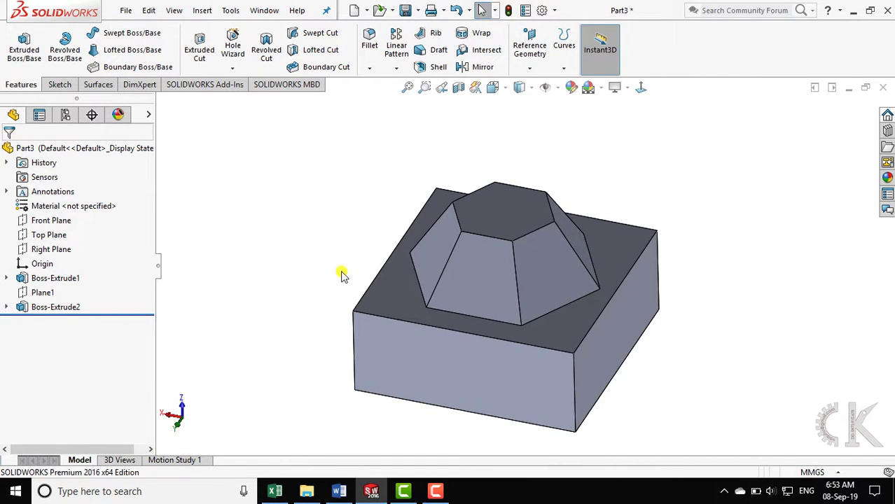